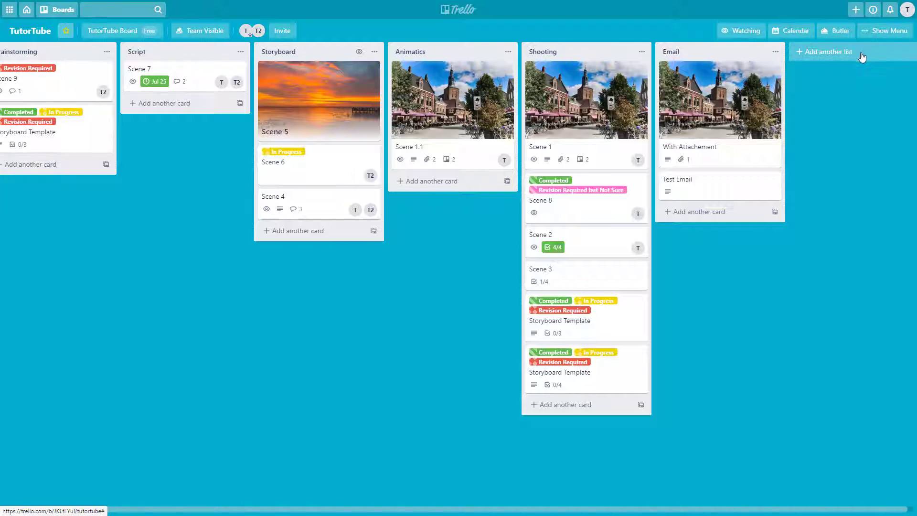
# Open the Keyboard Shortcuts reference from the account menu and scroll down through it.
pyautogui.click(906, 10)
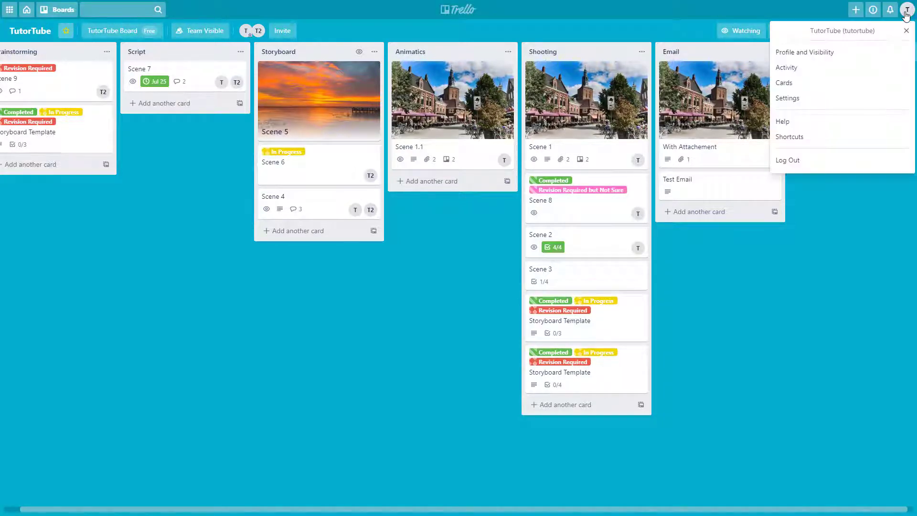
pyautogui.click(814, 136)
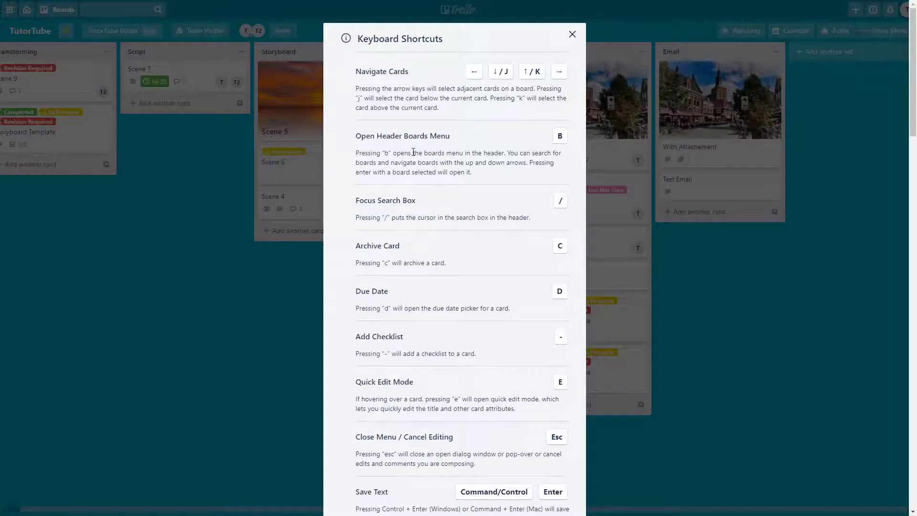
pyautogui.moveTo(912, 83); pyautogui.dragTo(859, 24)
# Close the shortcuts reference, then open and close the Scene 6 card.
pyautogui.click(572, 34)
pyautogui.click(334, 173)
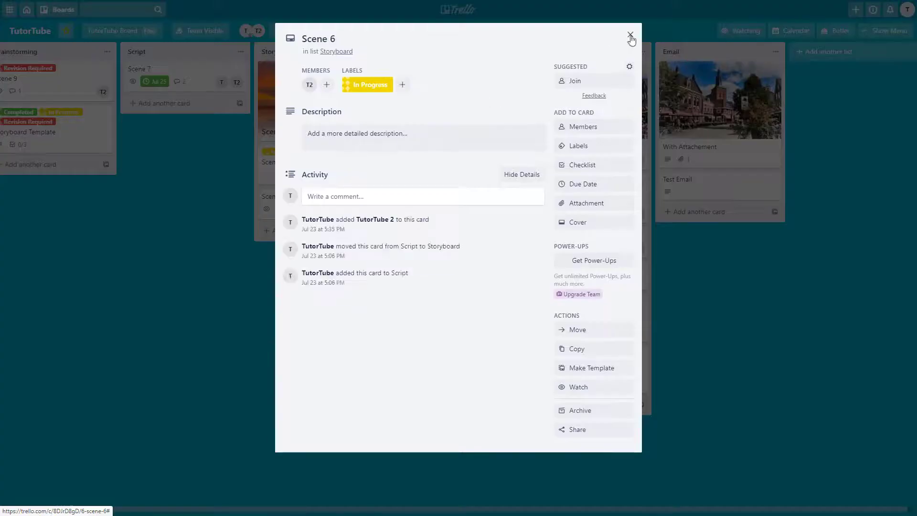
pyautogui.click(633, 36)
# Step the card selection between the Storyboard, Animatics and Shooting lists with the arrow keys.
pyautogui.press('Right')
pyautogui.press('Right')
pyautogui.press('Right')
pyautogui.press('Right')
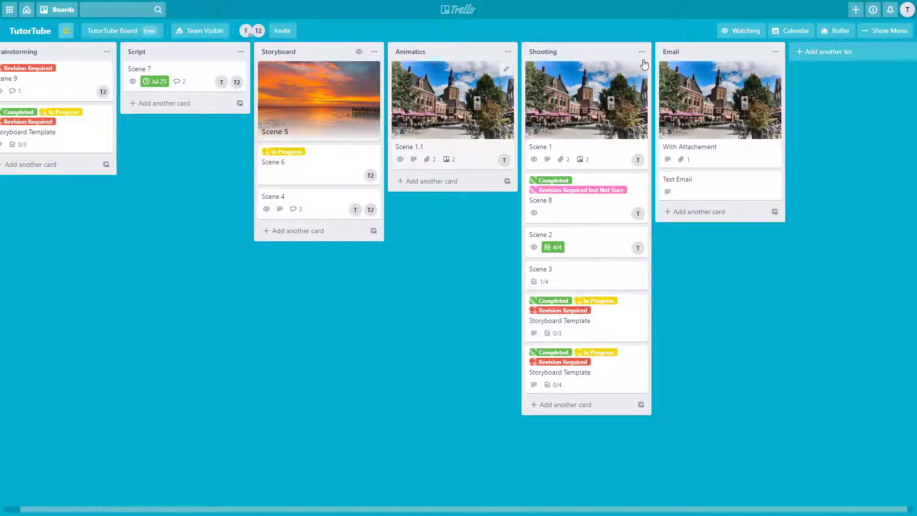
pyautogui.press('Left')
pyautogui.press('Left')
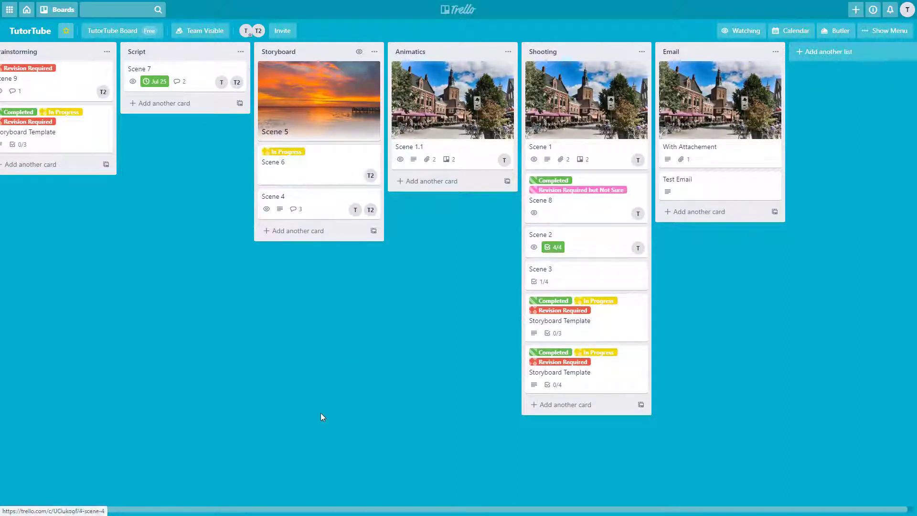
pyautogui.press('Right')
pyautogui.press('Right')
pyautogui.press('Right')
pyautogui.press('Right')
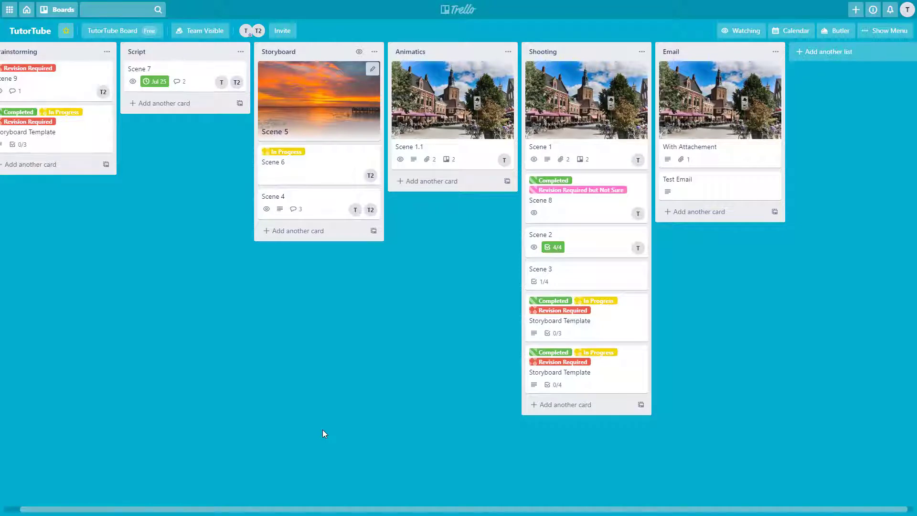
pyautogui.press('Left')
pyautogui.press('Right')
pyautogui.press('Right')
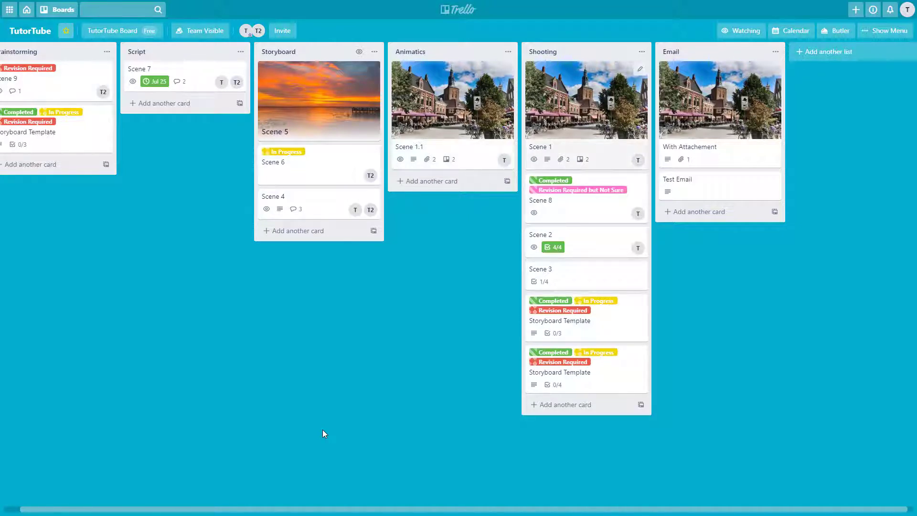
# Move the selection up and down the Shooting list, finishing on Scene 1.
pyautogui.press('Down')
pyautogui.press('Down')
pyautogui.press('Down')
pyautogui.press('Down')
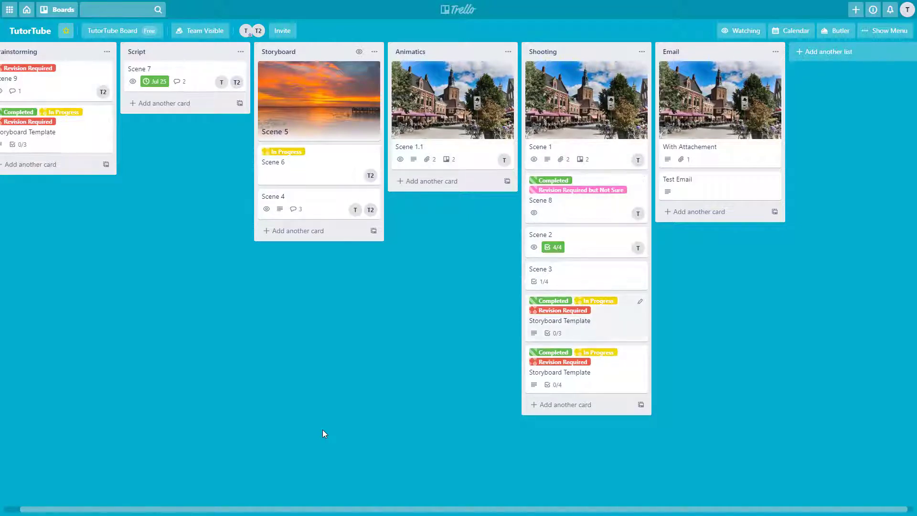
pyautogui.press('Up')
pyautogui.press('Up')
pyautogui.press('Up')
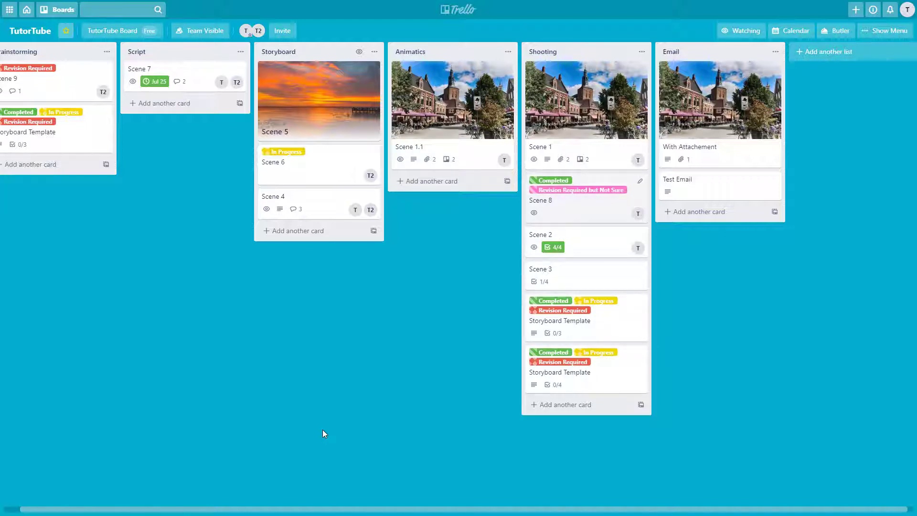
pyautogui.press('Down')
pyautogui.press('Up')
pyautogui.press('Down')
pyautogui.press('Down')
pyautogui.press('Up')
pyautogui.press('Up')
pyautogui.press('Up')
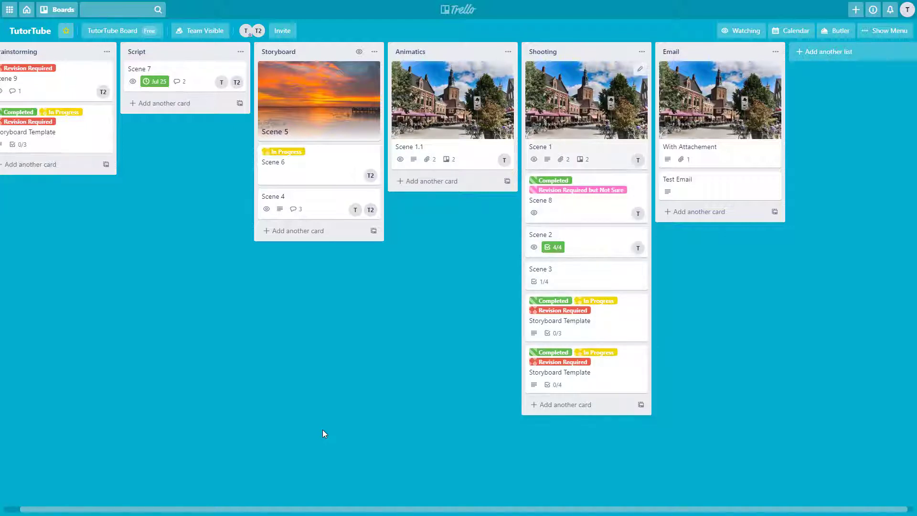
pyautogui.press('Down')
pyautogui.press('Down')
pyautogui.press('Down')
pyautogui.press('Up')
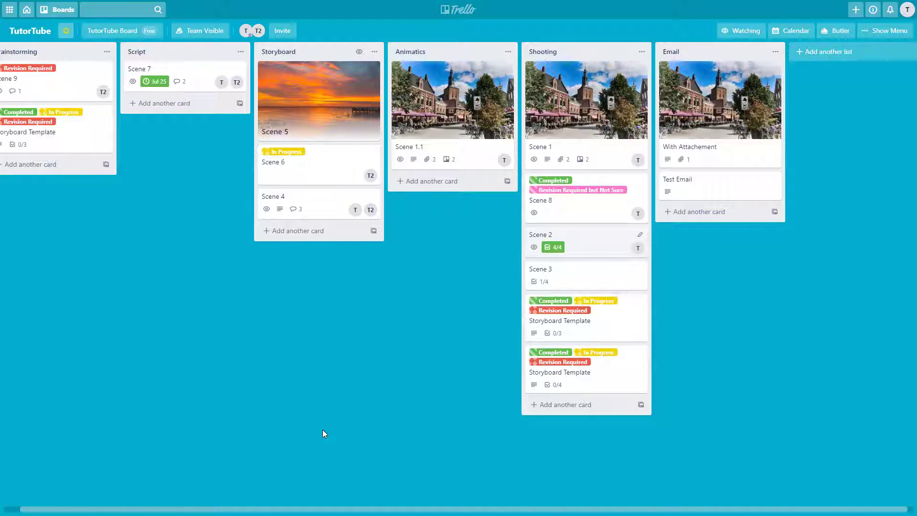
# Reopen the keyboard shortcuts reference from the account menu and close it.
pyautogui.click(906, 10)
pyautogui.click(802, 140)
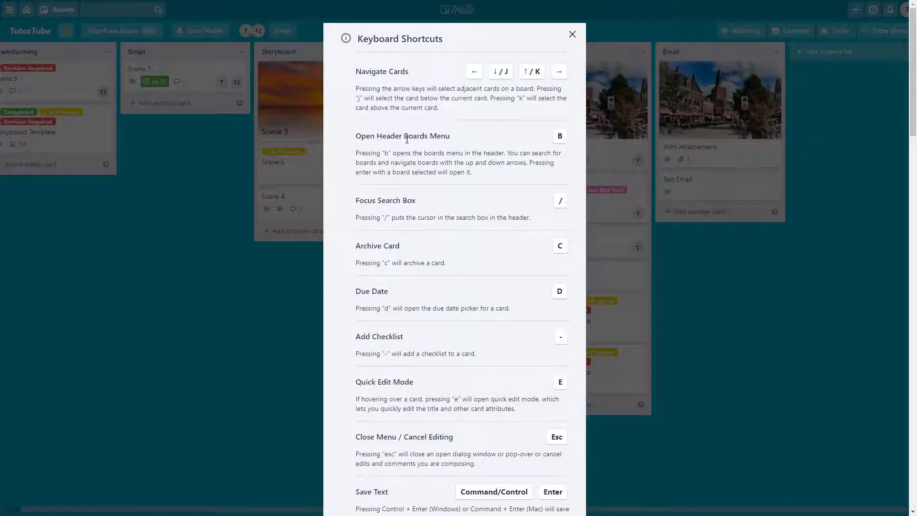
pyautogui.click(572, 34)
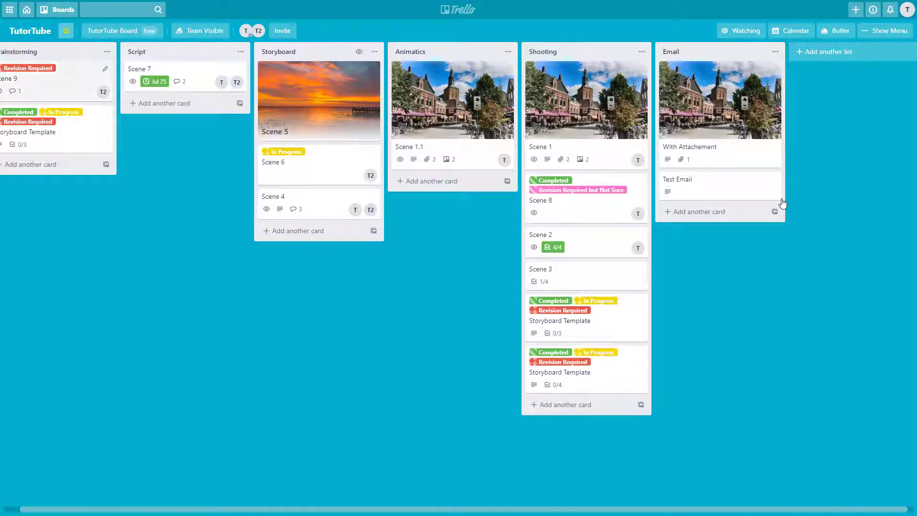
# Select Scene 6 with the arrow keys and press B for the boards menu.
pyautogui.press('Right')
pyautogui.press('Right')
pyautogui.press('Down')
pyautogui.press('b')
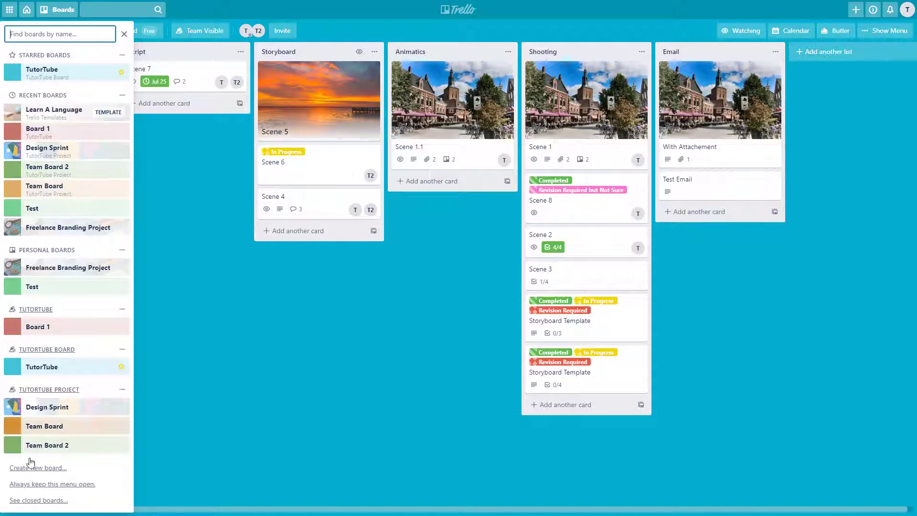
# Close the boards menu, view the information tips, and reopen the shortcuts reference.
pyautogui.click(124, 34)
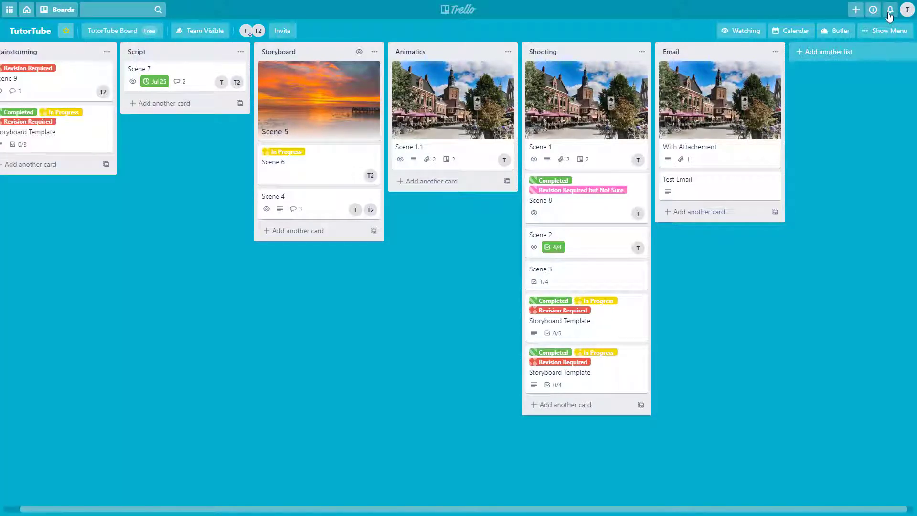
pyautogui.click(873, 9)
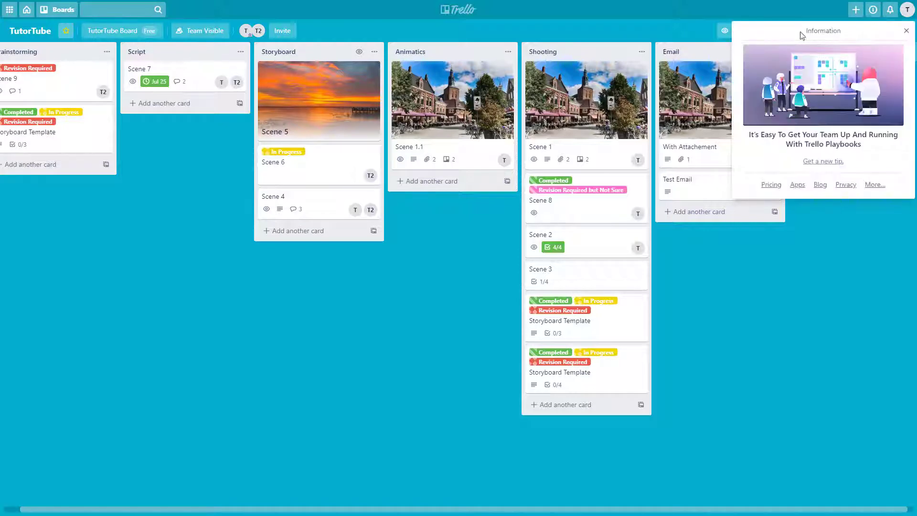
pyautogui.click(906, 10)
pyautogui.click(801, 135)
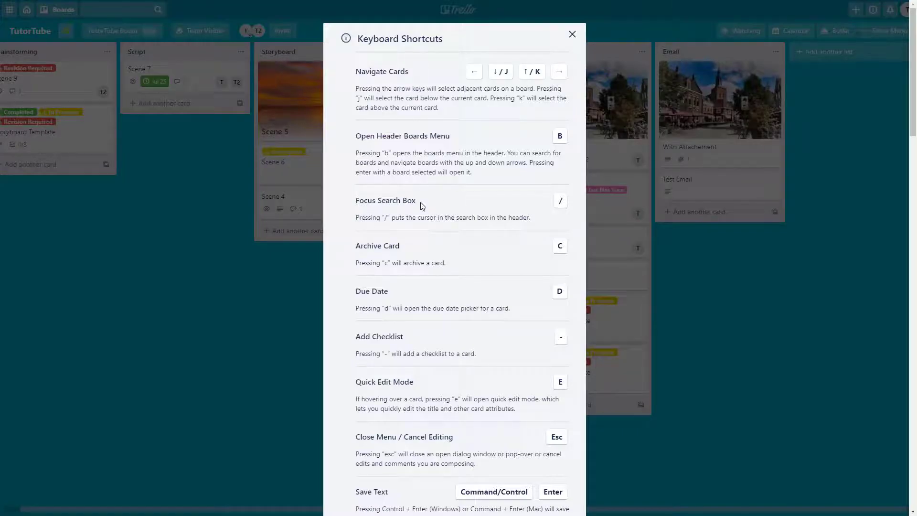
# Close the shortcuts reference, jump to board search with /, then dismiss the search.
pyautogui.click(665, 233)
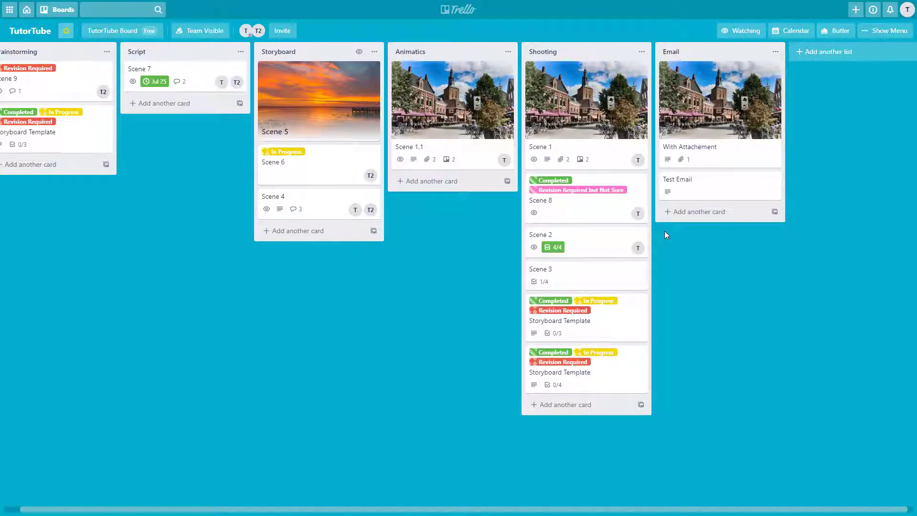
pyautogui.press('/')
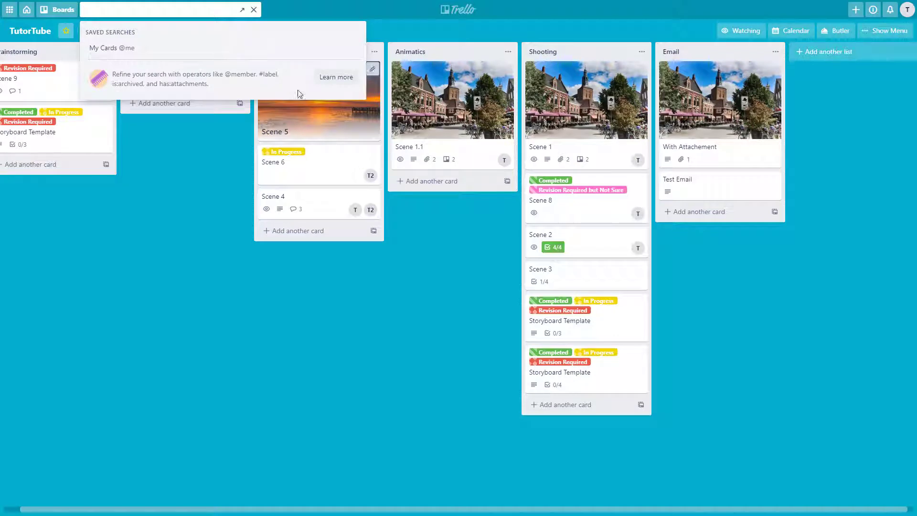
pyautogui.click(732, 235)
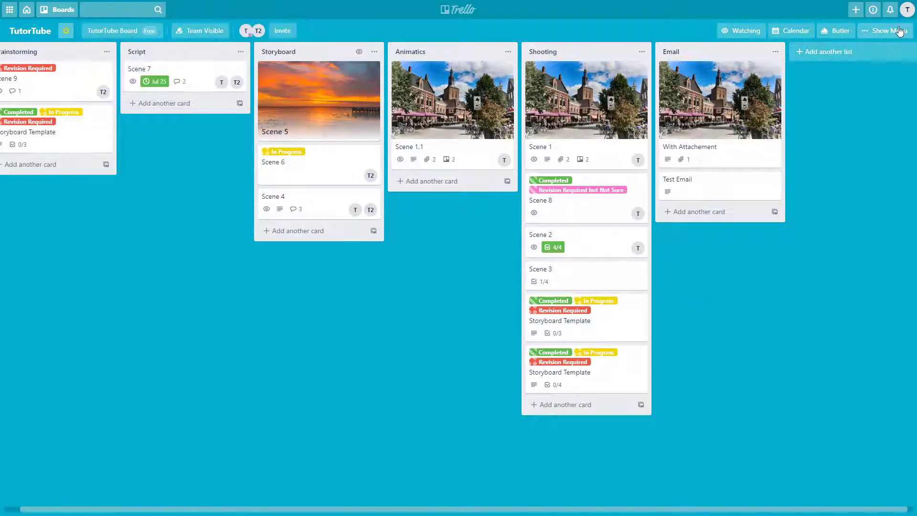
# Open and close the keyboard shortcuts reference from the account menu.
pyautogui.click(907, 15)
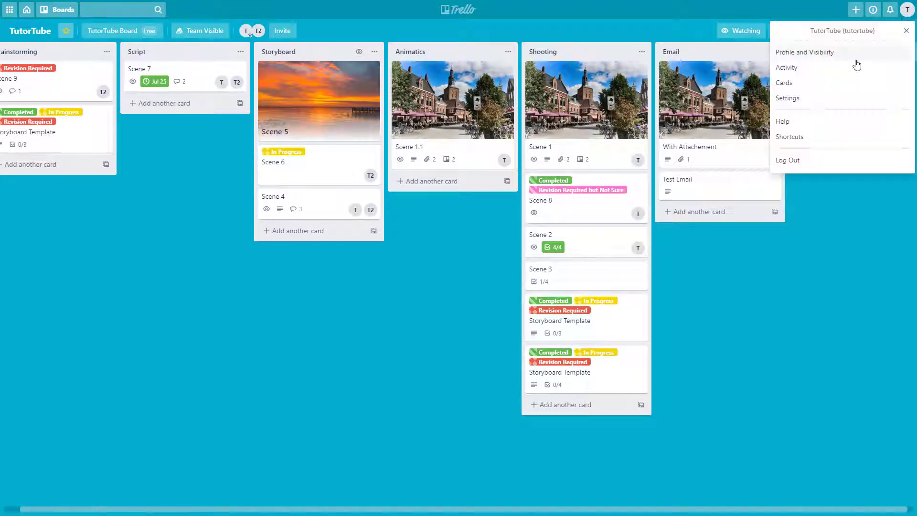
pyautogui.click(803, 139)
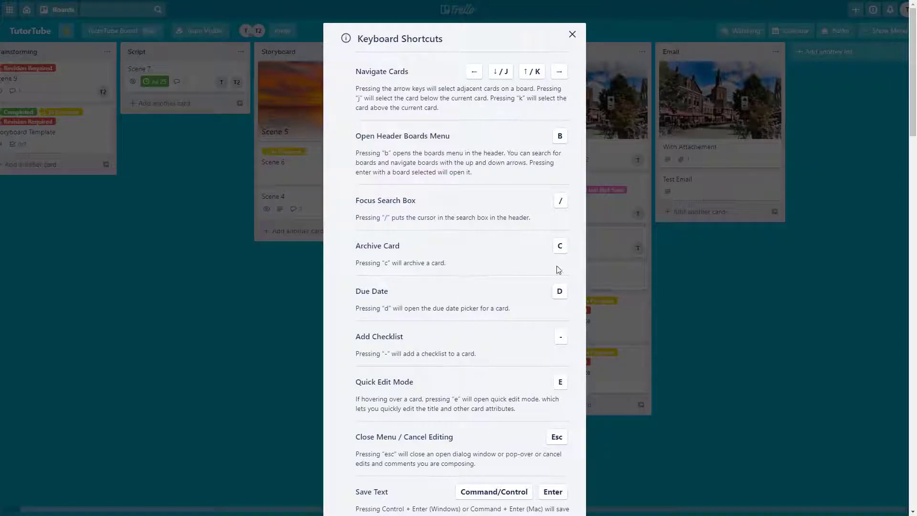
pyautogui.click(699, 262)
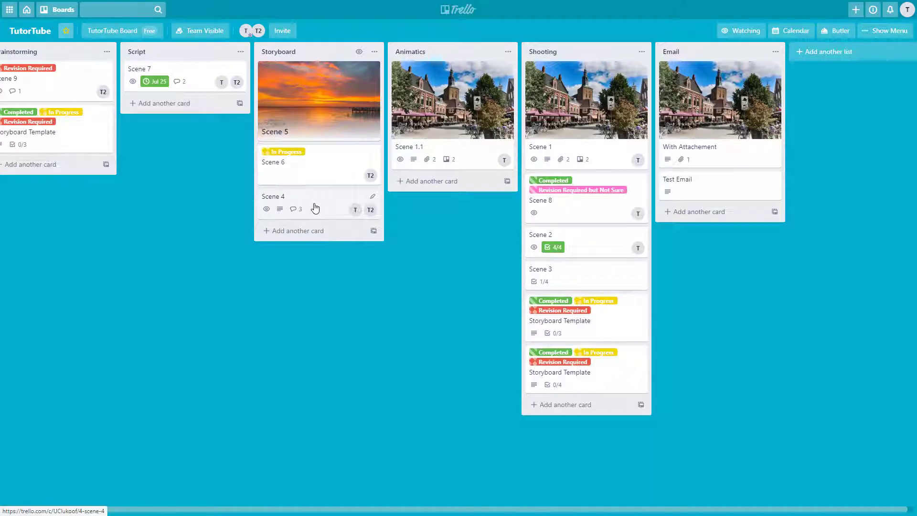
# Archive Scene 6, Scene 4 and Scene 7 with the C key.
pyautogui.press('Up')
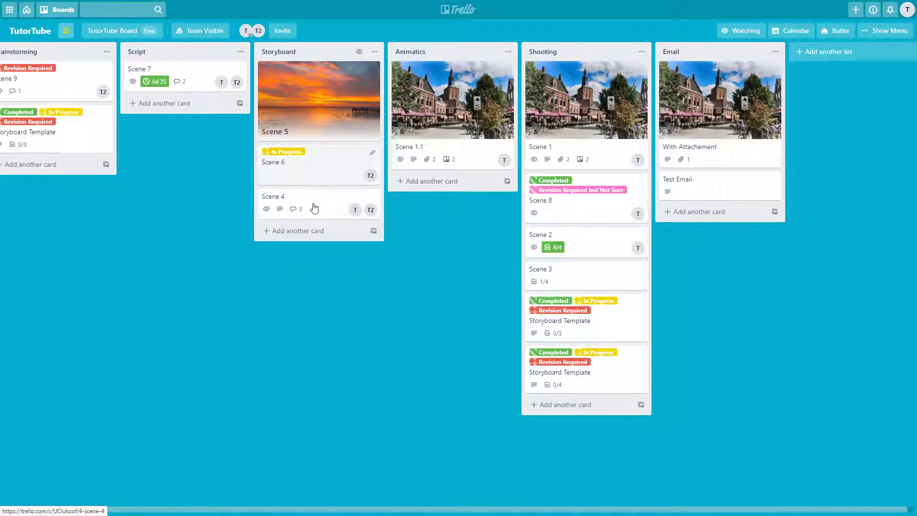
pyautogui.press('c')
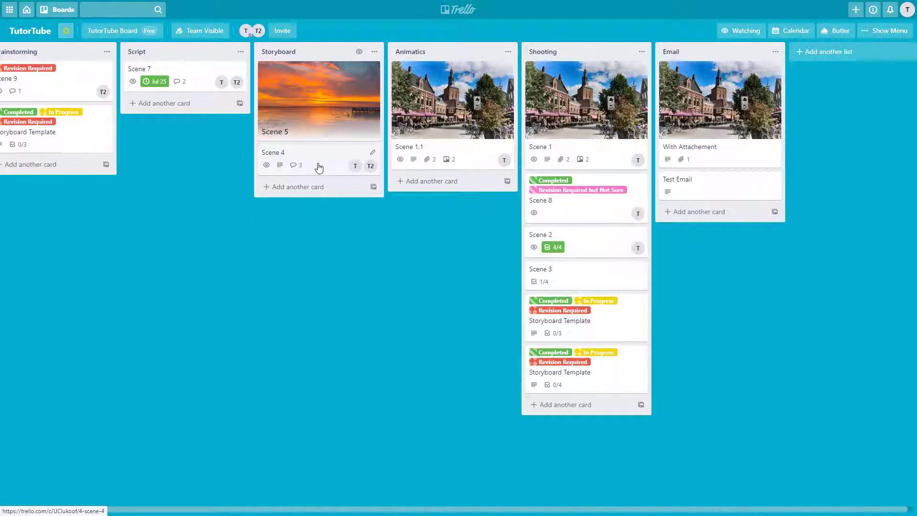
pyautogui.press('c')
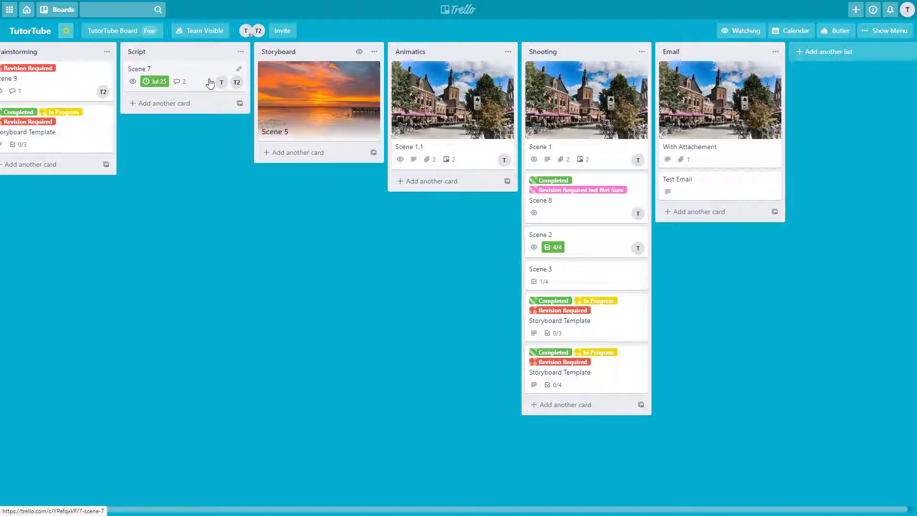
pyautogui.press('c')
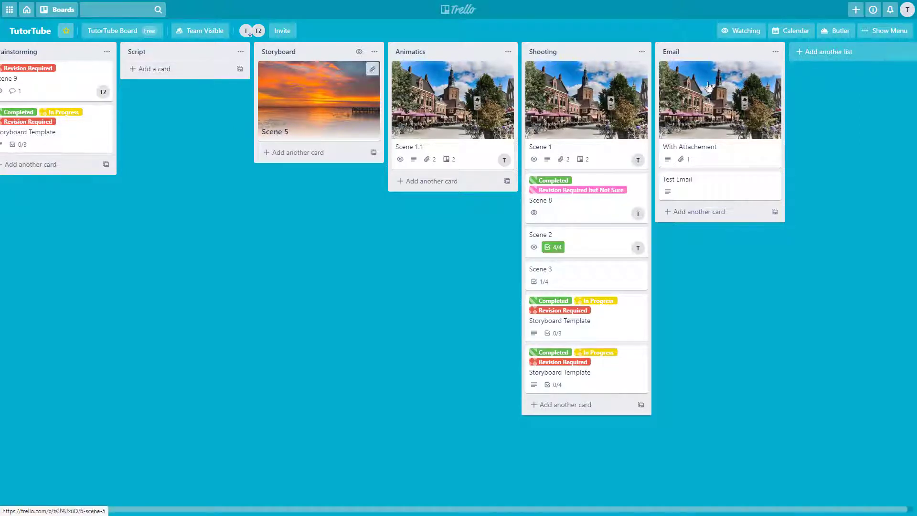
pyautogui.click(908, 15)
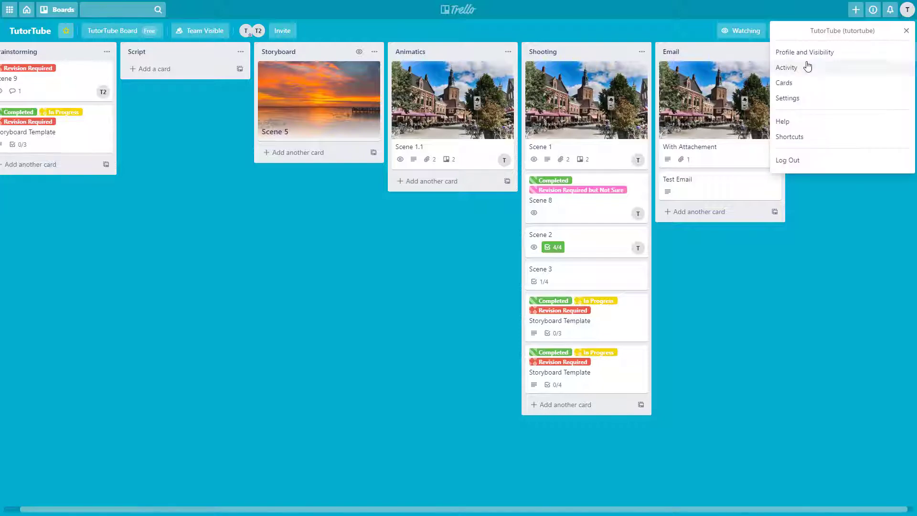
pyautogui.click(802, 137)
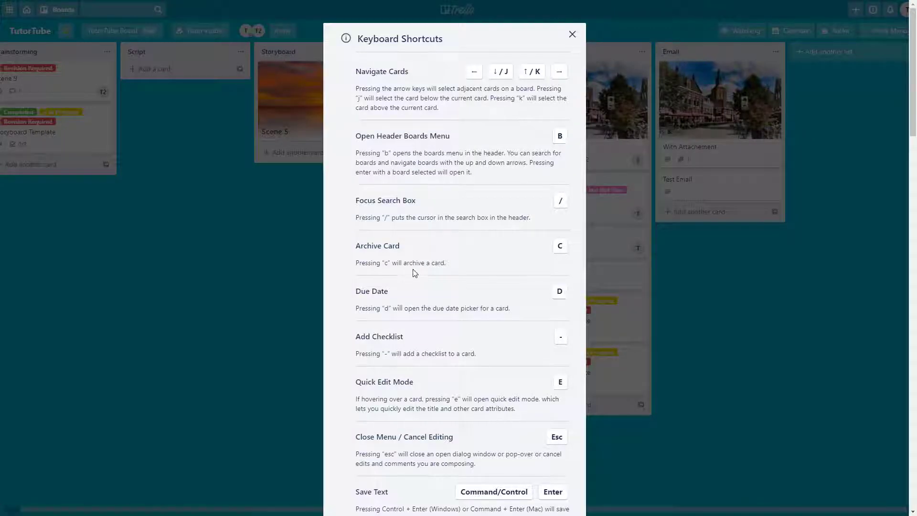
pyautogui.click(804, 285)
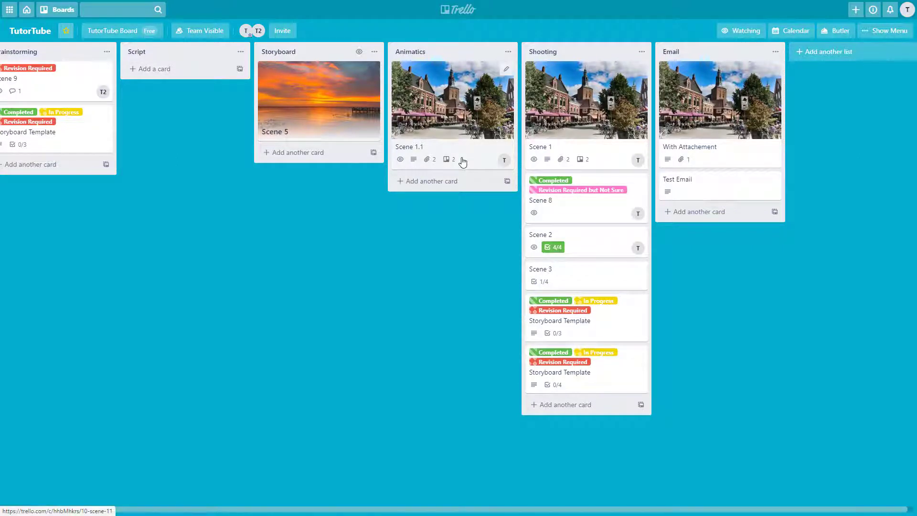
pyautogui.press('d')
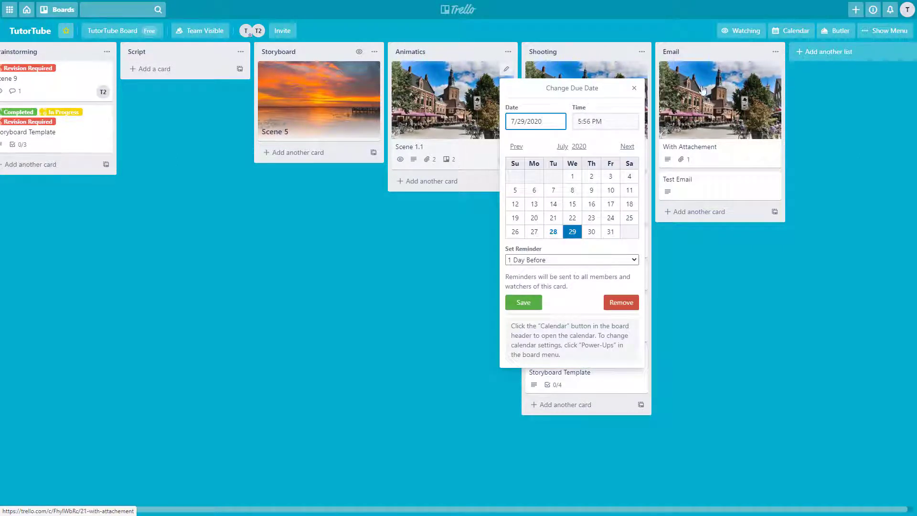
pyautogui.click(628, 92)
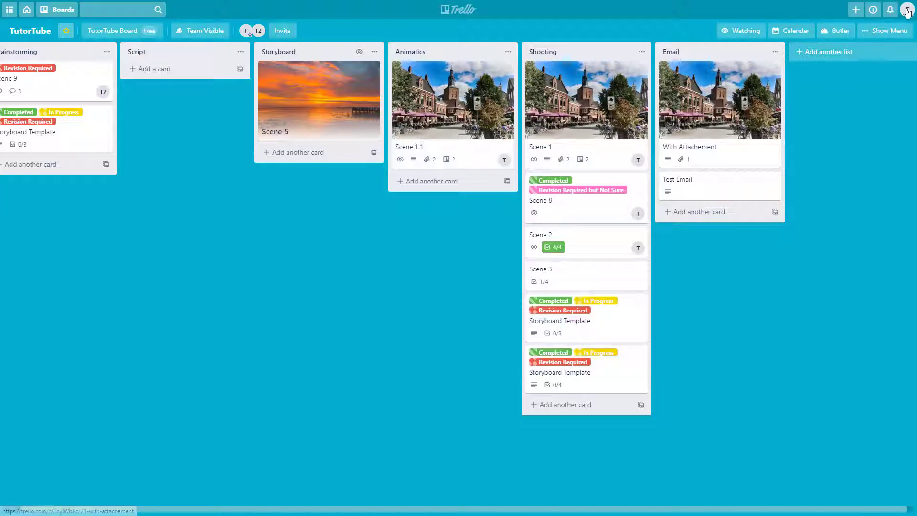
pyautogui.click(890, 11)
pyautogui.click(904, 16)
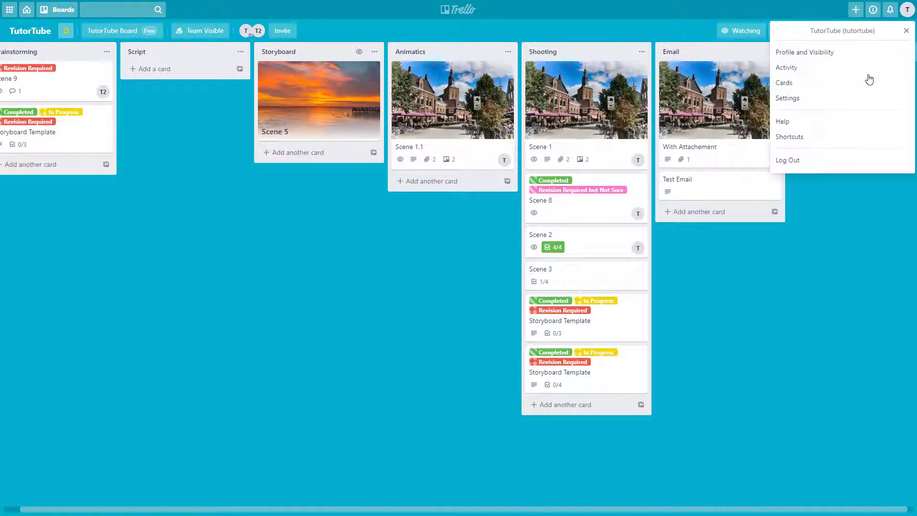
pyautogui.click(798, 135)
pyautogui.scroll(-1, 430, 272)
pyautogui.scroll(-3, 418, 290)
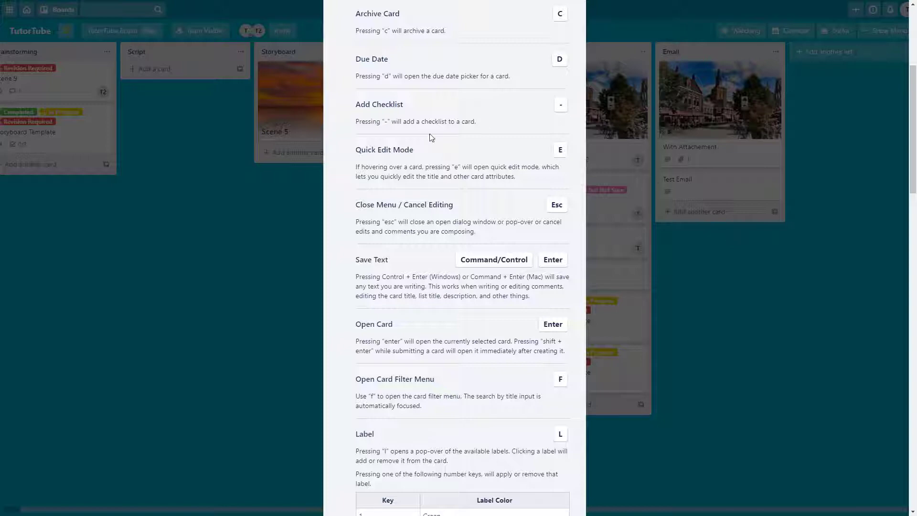
pyautogui.click(288, 287)
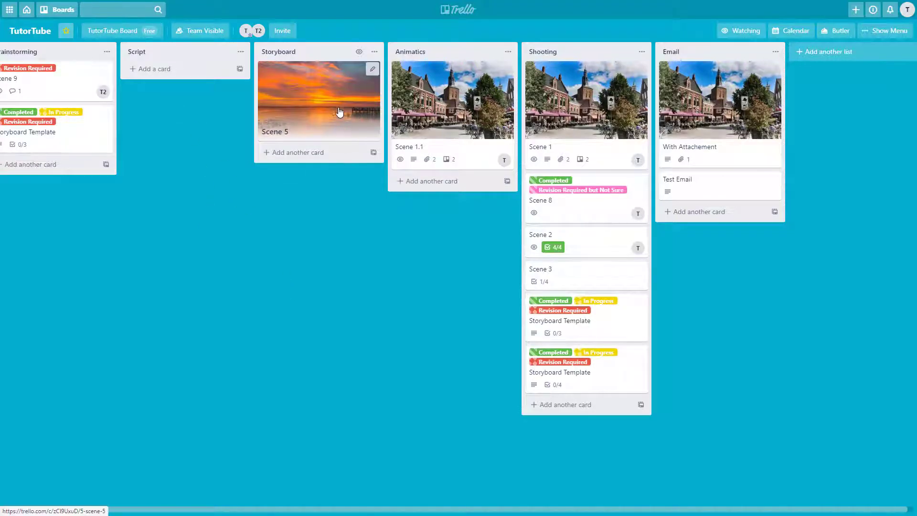
# Start a checklist on Scene 5 with minus, cancel it, close the card, view notifications.
pyautogui.press('-')
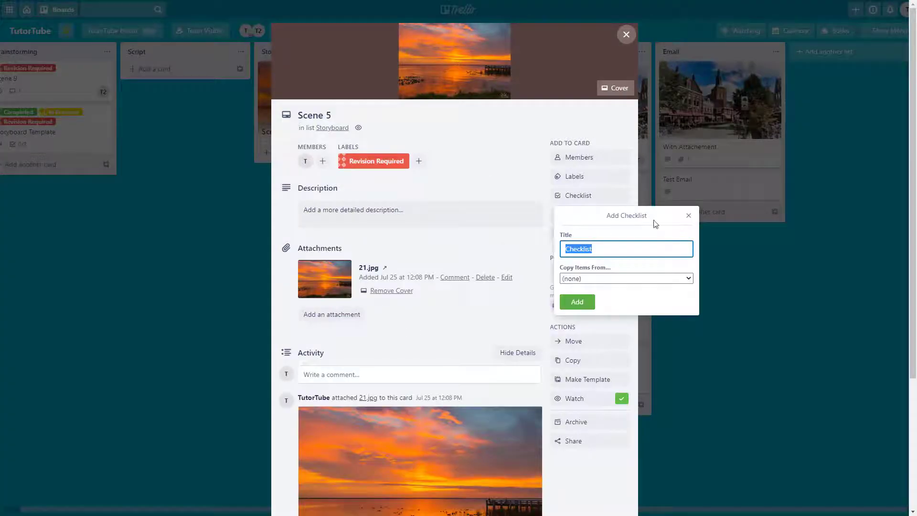
pyautogui.click(689, 215)
pyautogui.click(626, 35)
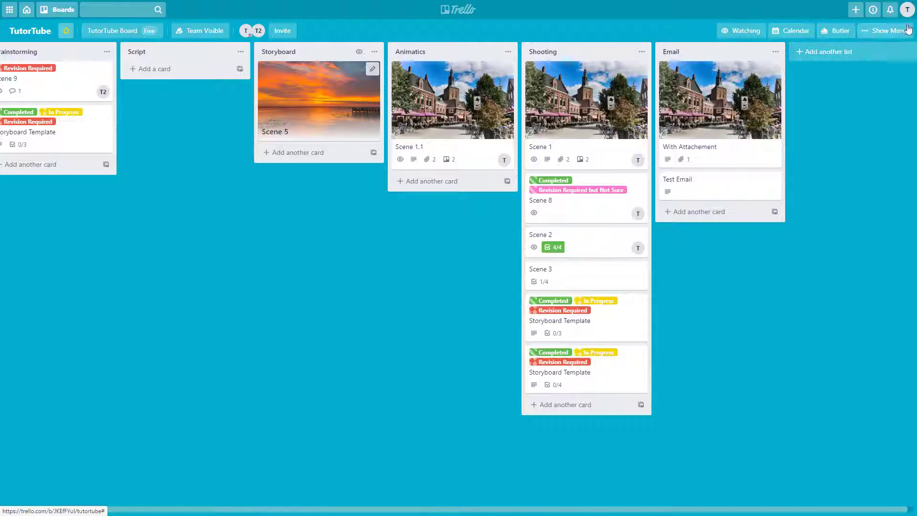
pyautogui.click(889, 10)
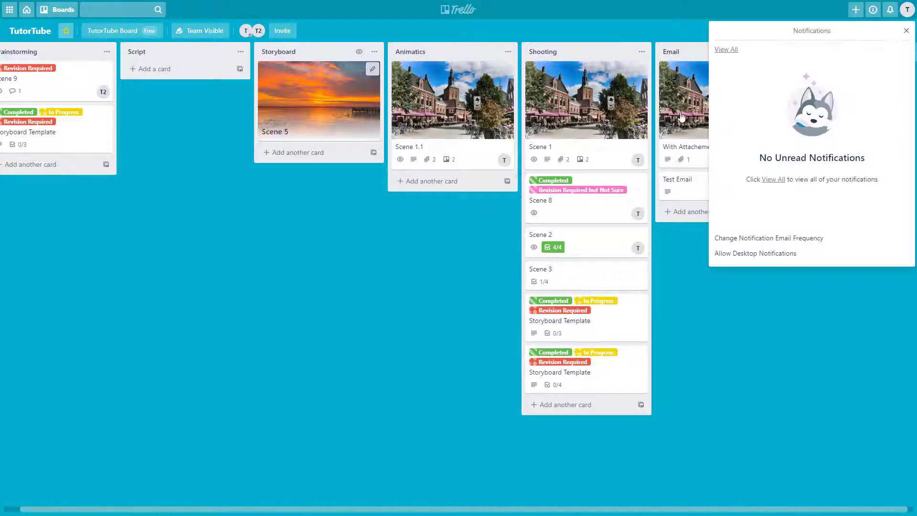
# Review the keyboard shortcuts reference, scrolling down, then close it.
pyautogui.click(907, 9)
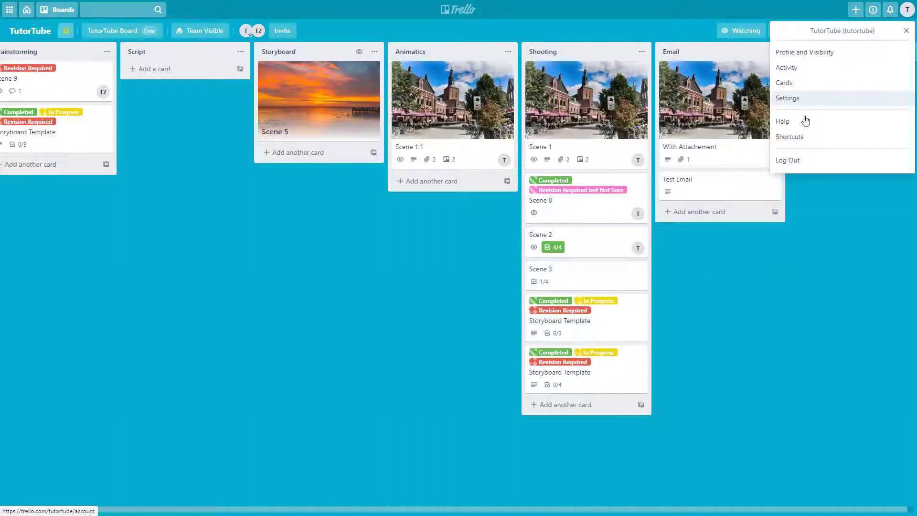
pyautogui.click(802, 138)
pyautogui.scroll(-3, 435, 256)
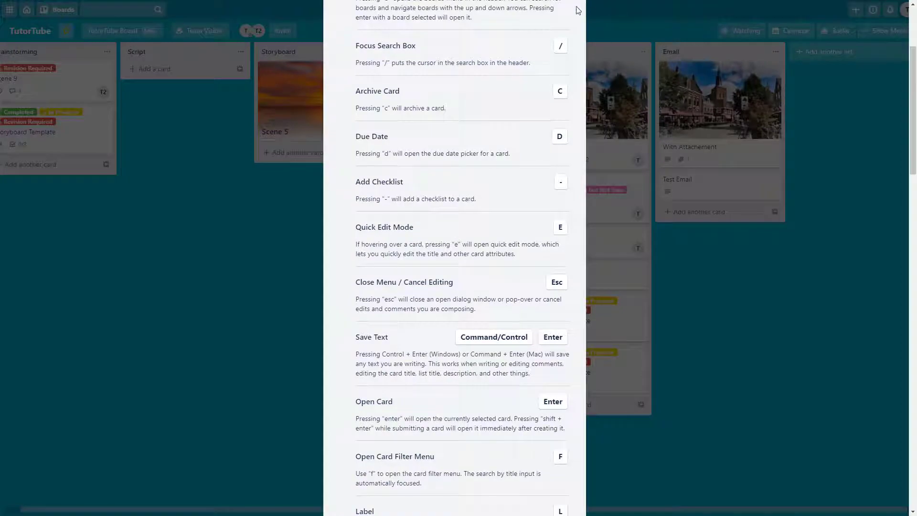
pyautogui.click(576, 67)
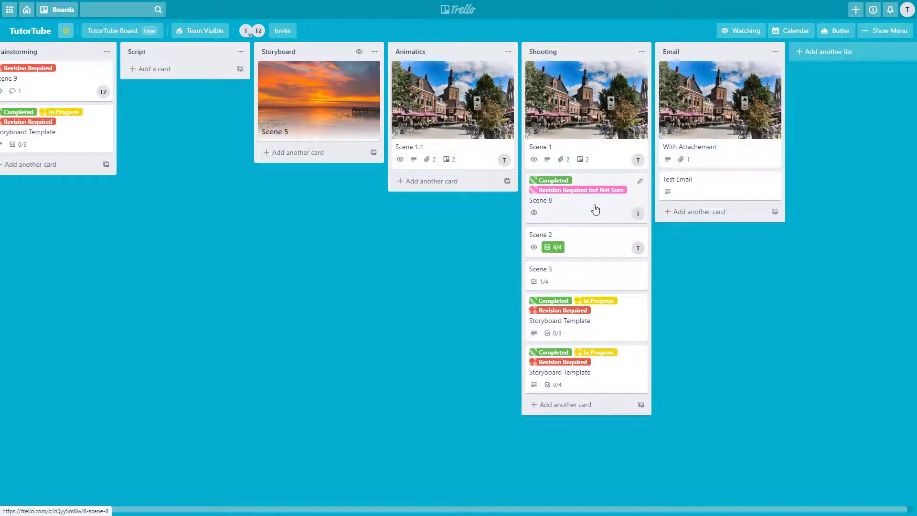
# Quick-edit Scene 8 with E, cancel without saving, and bring up the account menu.
pyautogui.press('e')
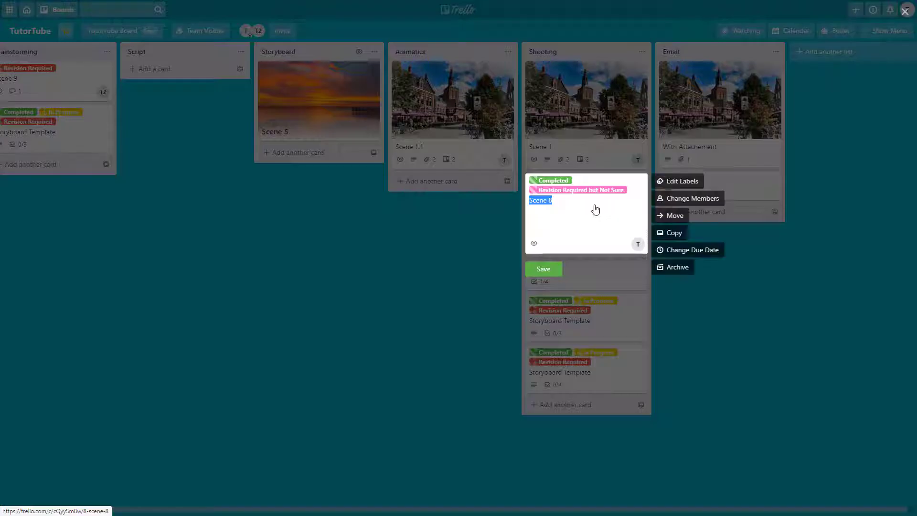
pyautogui.click(770, 263)
pyautogui.click(906, 10)
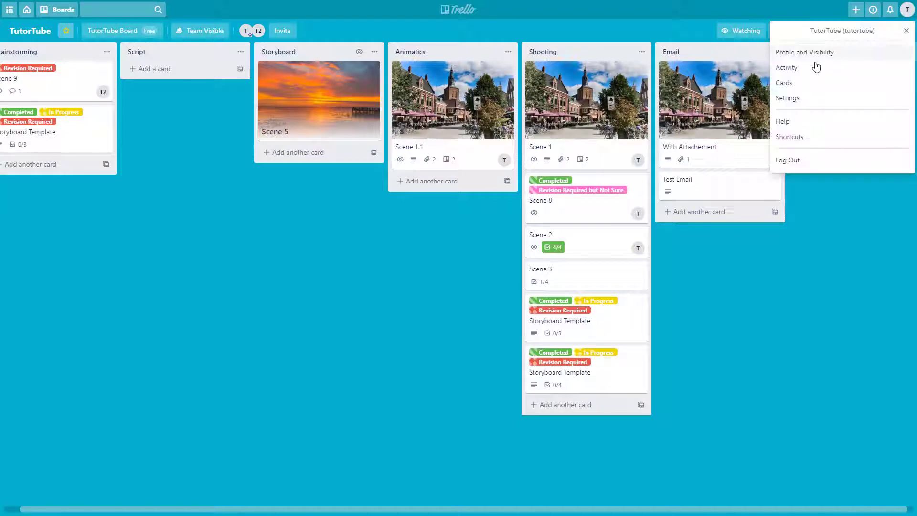
# Close the account menu, then open and close the card search and filter panel.
pyautogui.click(836, 232)
pyautogui.click(890, 33)
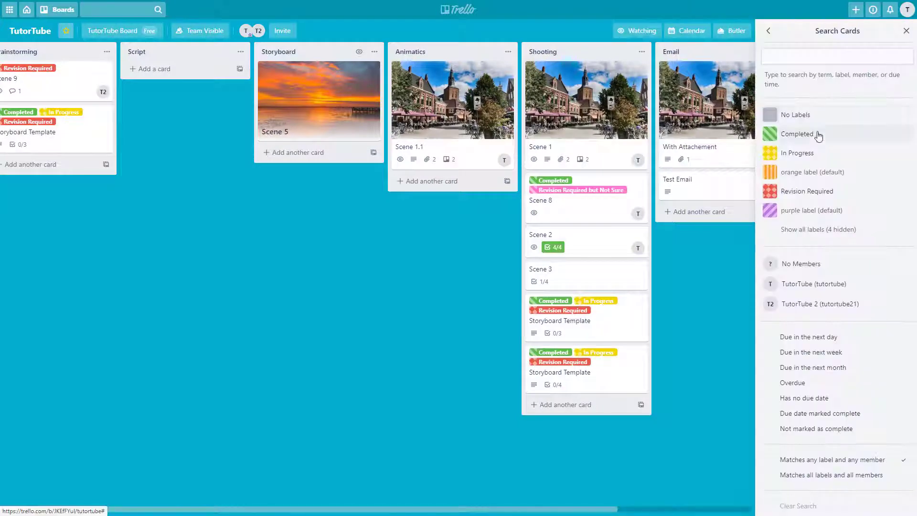
pyautogui.click(905, 30)
# Open the keyboard shortcuts reference and scroll down to the card shortcuts.
pyautogui.click(907, 10)
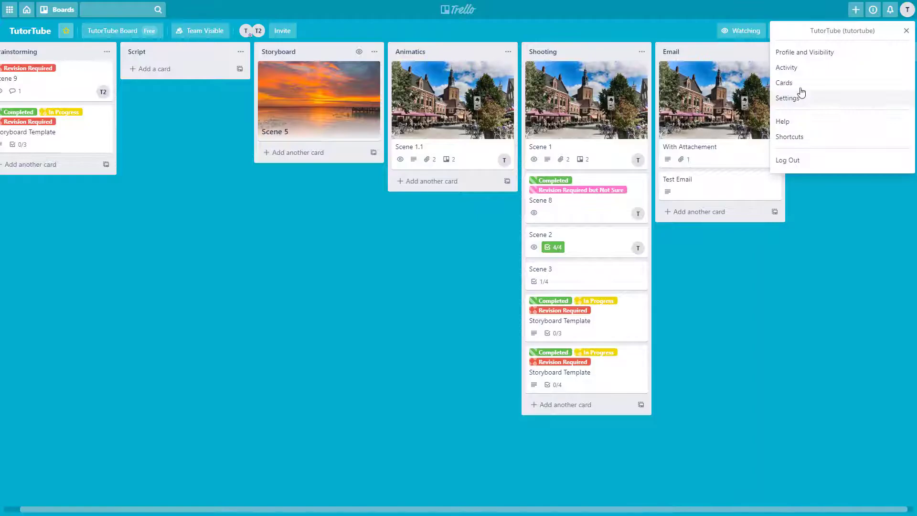
pyautogui.click(800, 137)
pyautogui.scroll(-2, 435, 277)
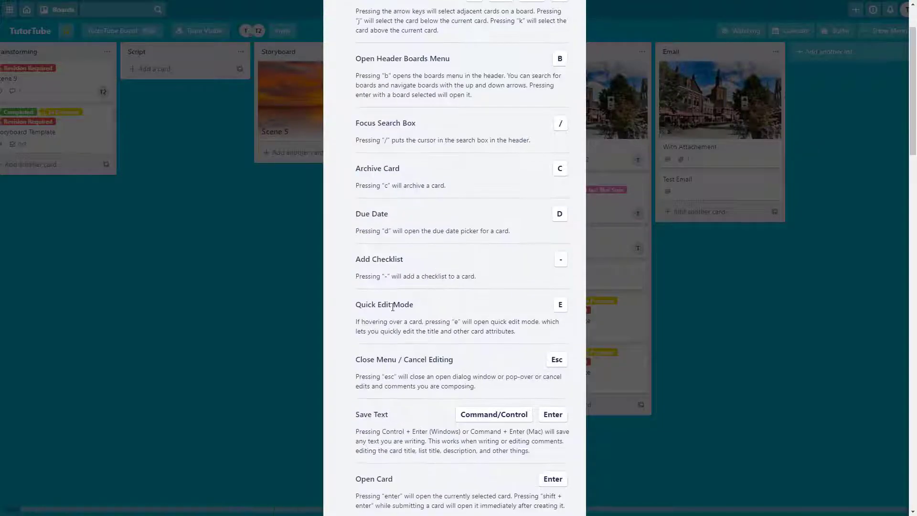
pyautogui.scroll(-3, 412, 303)
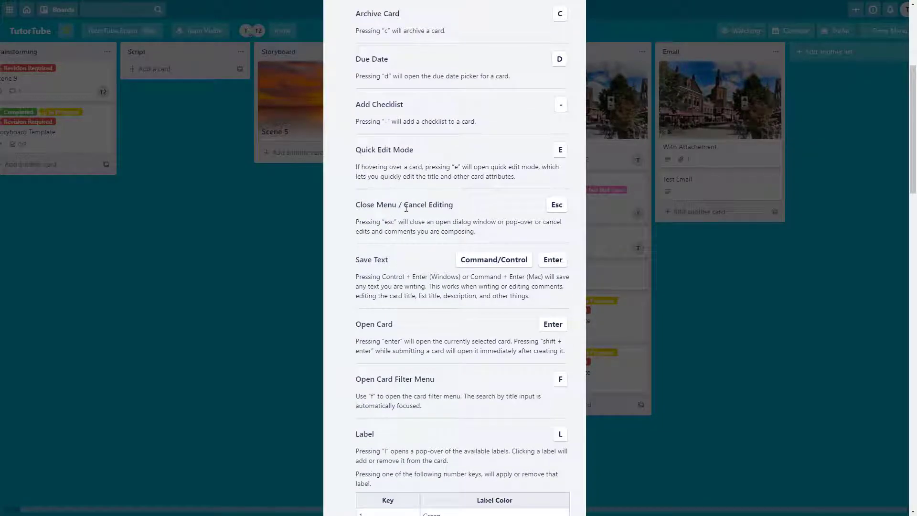
# Close the shortcuts reference, then open Scene 5 and close it with Escape.
pyautogui.click(277, 208)
pyautogui.click(352, 106)
pyautogui.press('Escape')
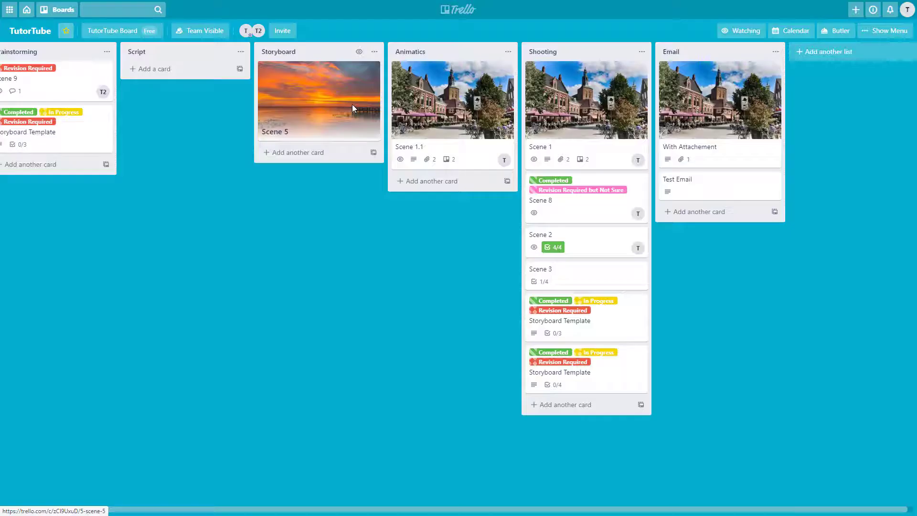
# Browse the keyboard shortcuts reference again, scrolling down before closing it.
pyautogui.click(907, 10)
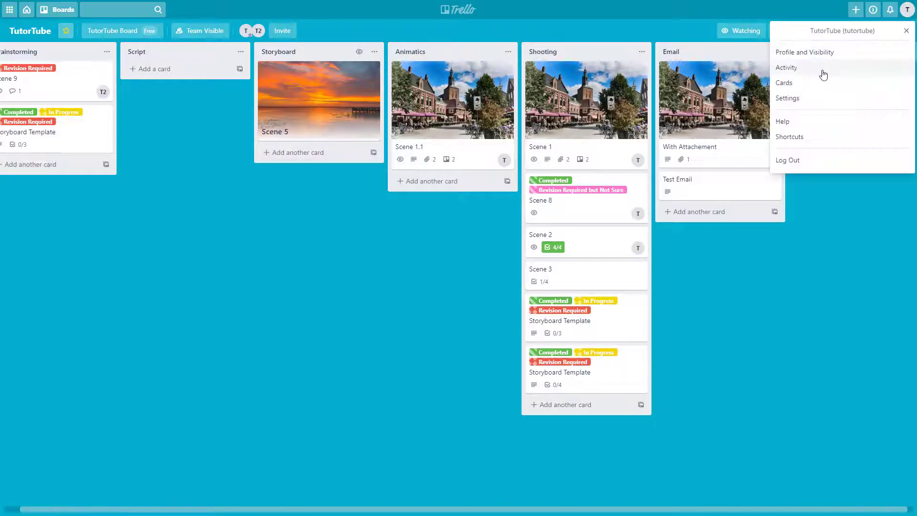
pyautogui.click(802, 138)
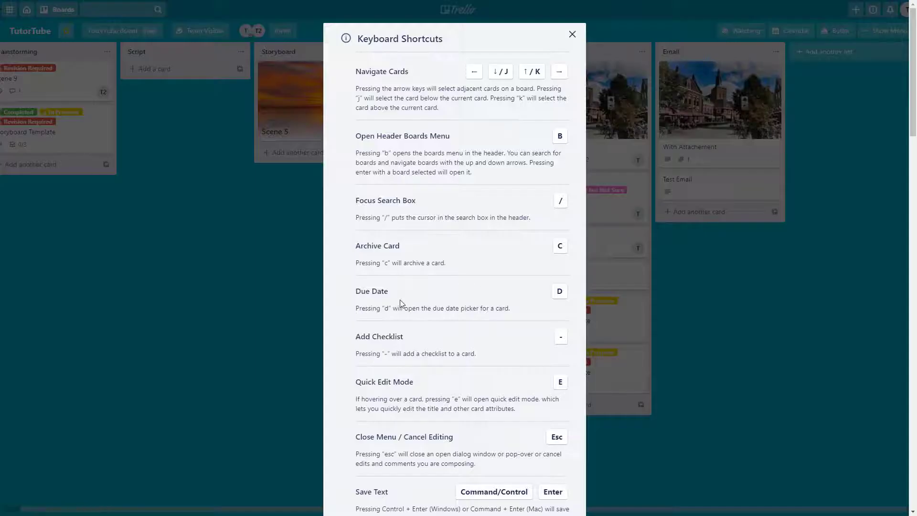
pyautogui.scroll(-6, 452, 313)
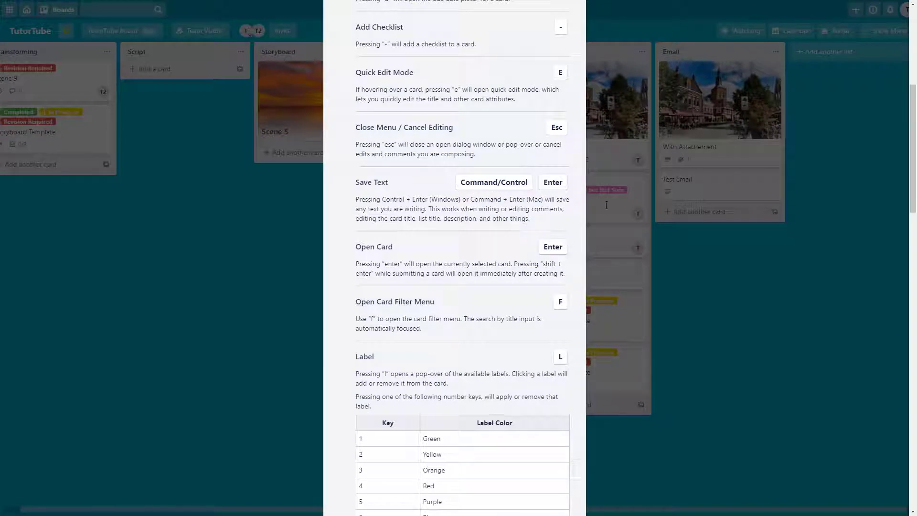
pyautogui.click(692, 253)
# Add a card titled 'dfgdfgdfg' to the Script list, then check the notifications.
pyautogui.click(172, 70)
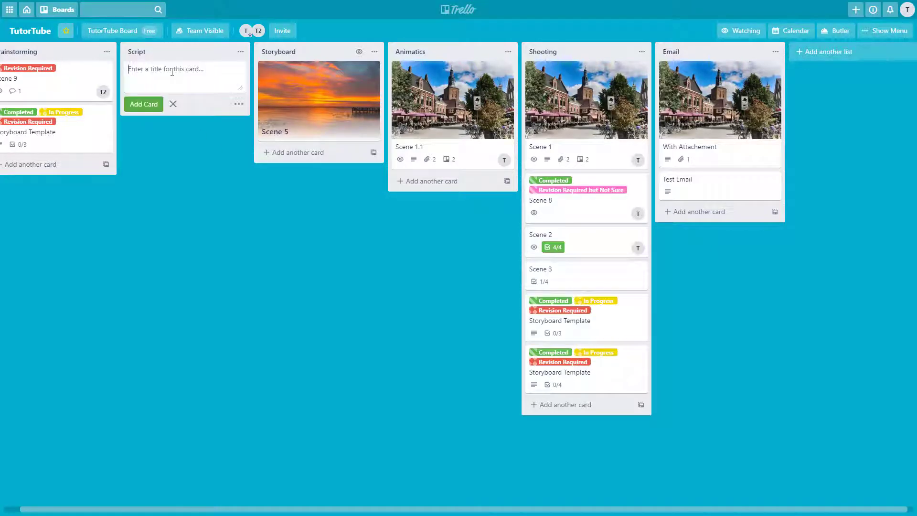
pyautogui.write('dfgdfgdfg')
pyautogui.press('Return')
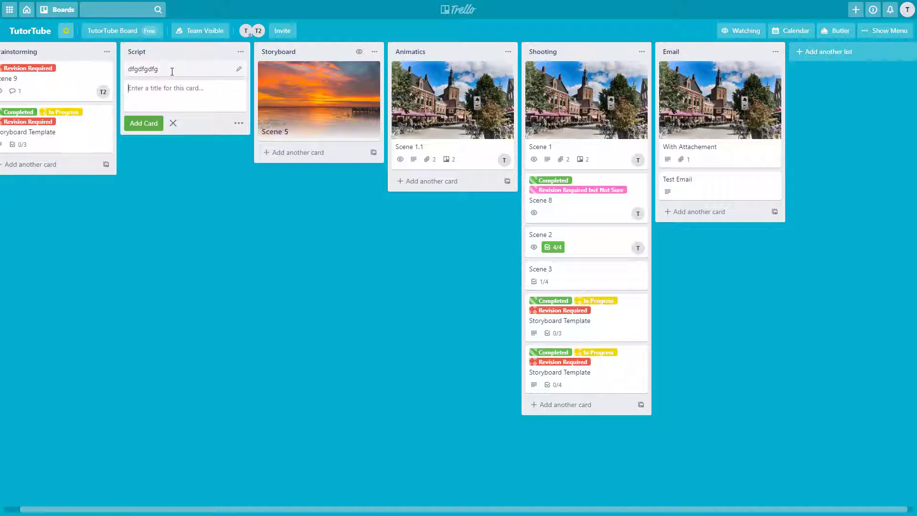
pyautogui.click(891, 11)
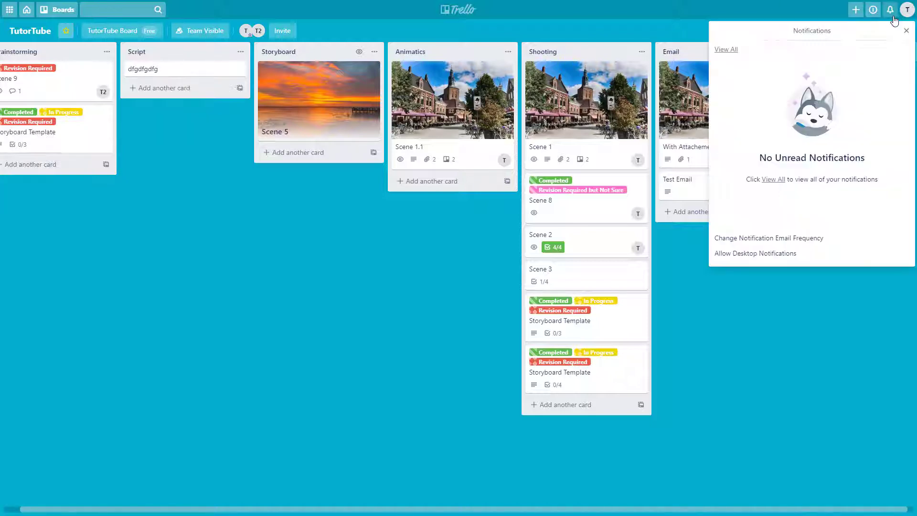
pyautogui.click(906, 14)
pyautogui.click(795, 138)
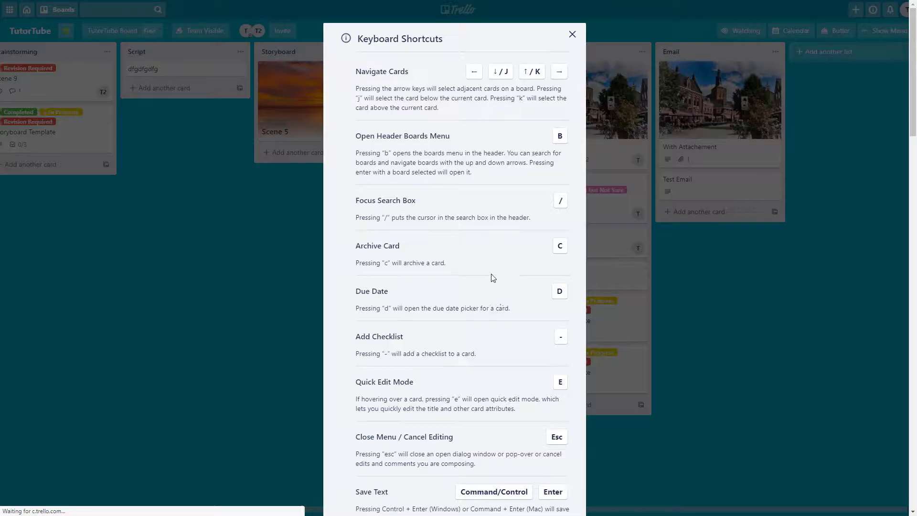
pyautogui.scroll(-6, 492, 279)
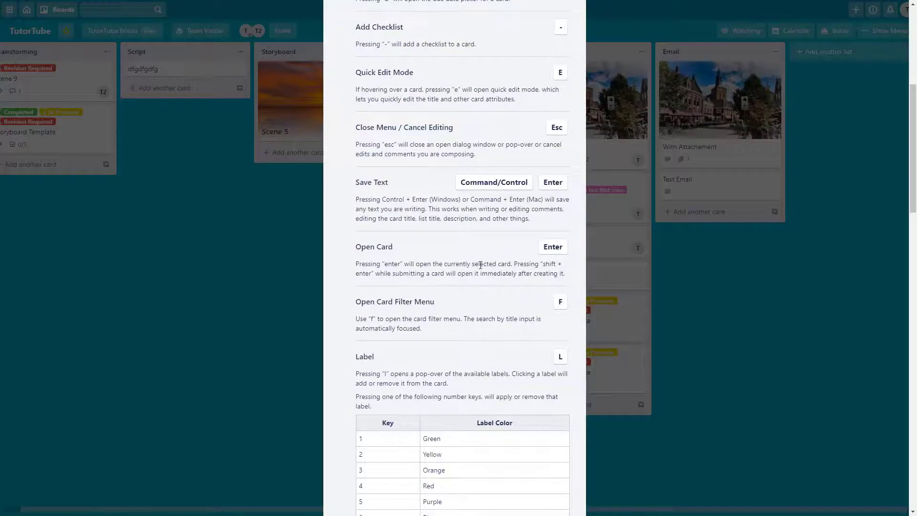
pyautogui.click(684, 249)
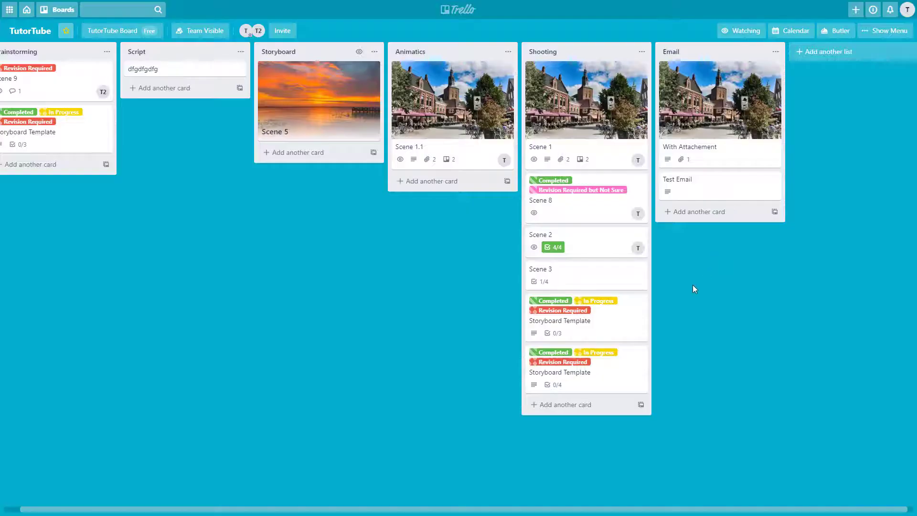
pyautogui.click(296, 111)
pyautogui.click(625, 34)
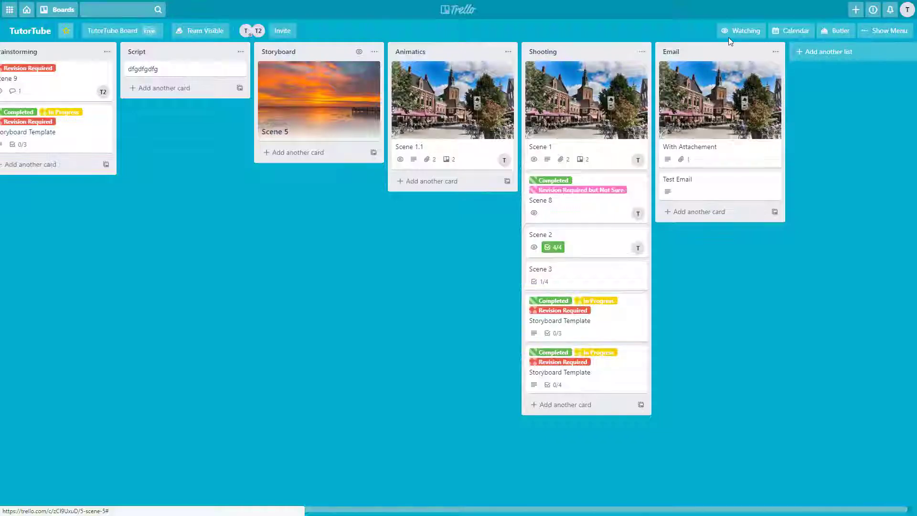
pyautogui.click(906, 11)
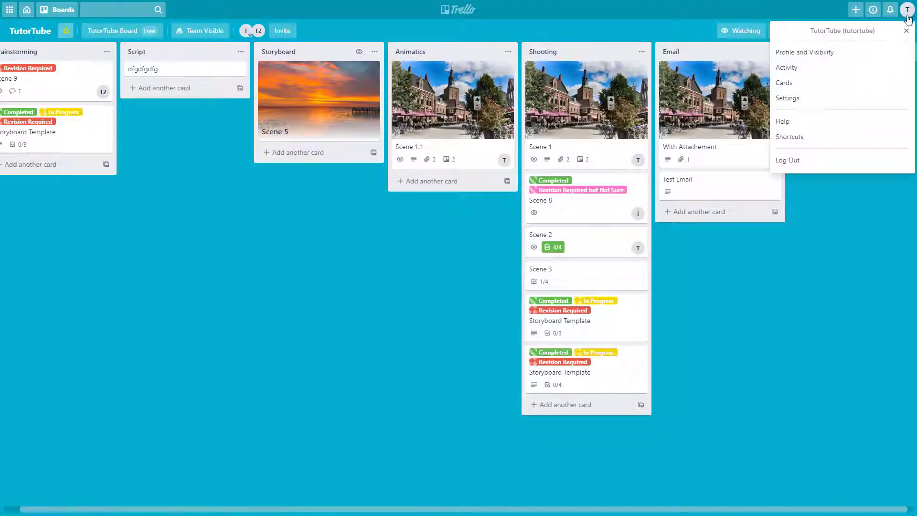
pyautogui.click(817, 138)
pyautogui.scroll(4, 463, 260)
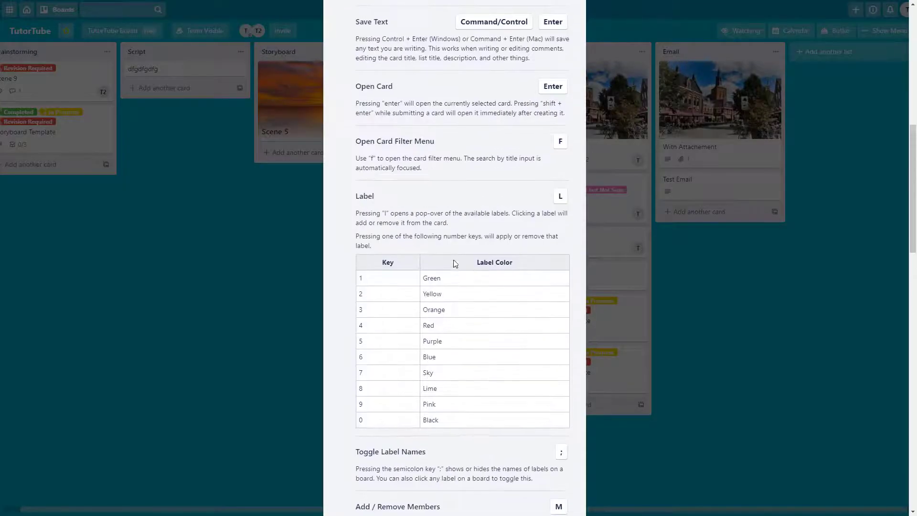
pyautogui.click(231, 217)
pyautogui.press('f')
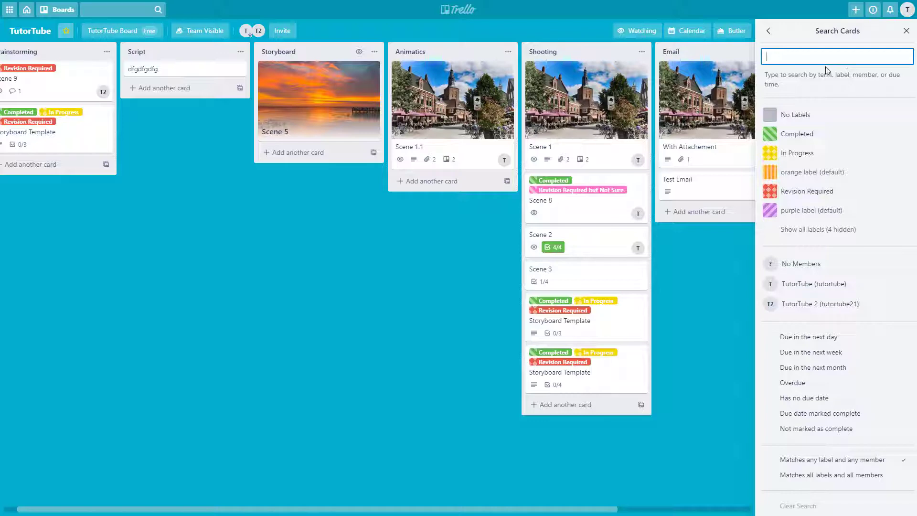
pyautogui.click(788, 136)
pyautogui.click(789, 137)
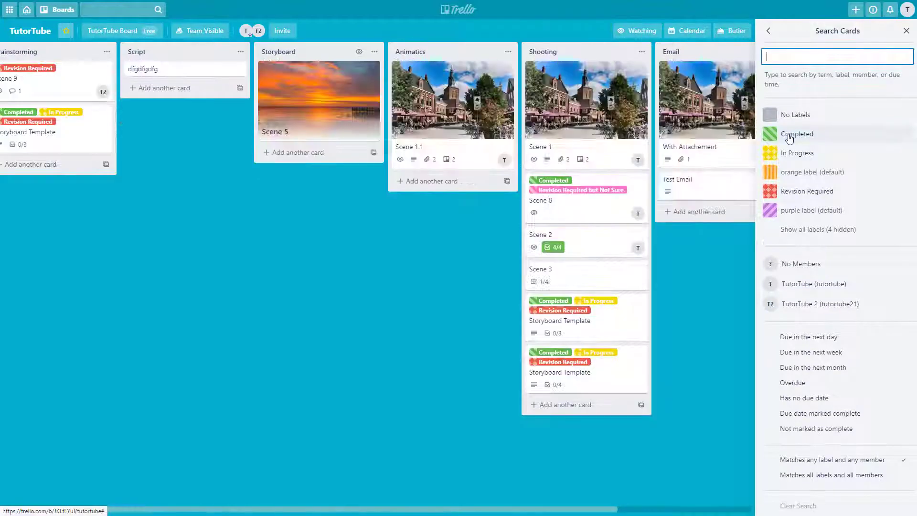
pyautogui.click(905, 31)
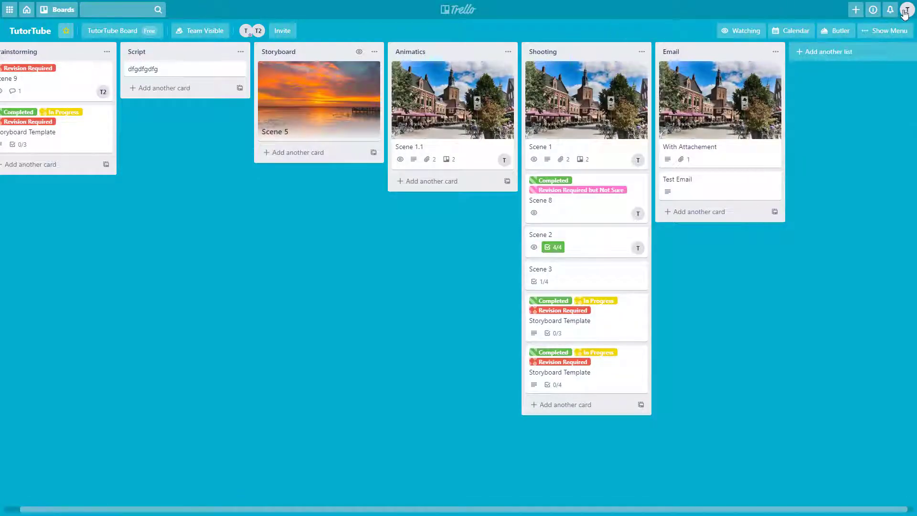
pyautogui.click(904, 12)
pyautogui.click(795, 100)
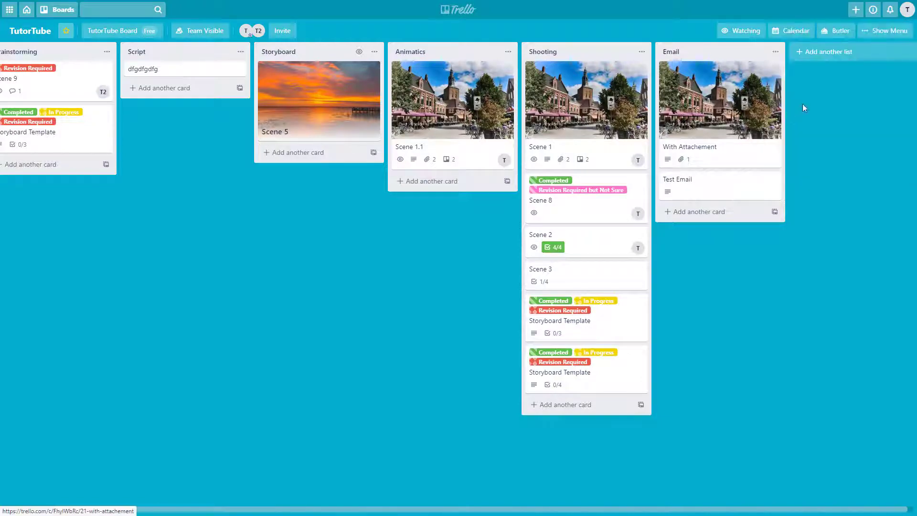
pyautogui.click(905, 11)
pyautogui.click(804, 138)
pyautogui.scroll(-5, 501, 299)
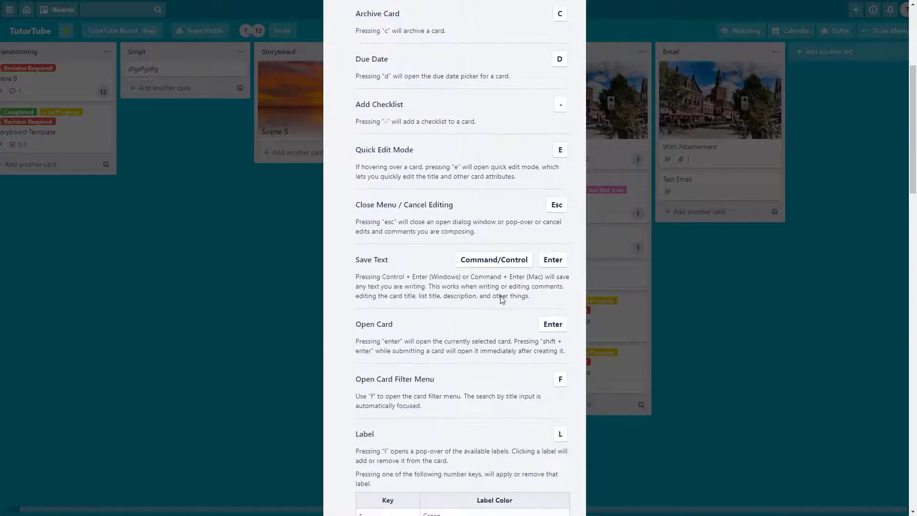
pyautogui.scroll(-10, 501, 300)
pyautogui.scroll(6, 366, 221)
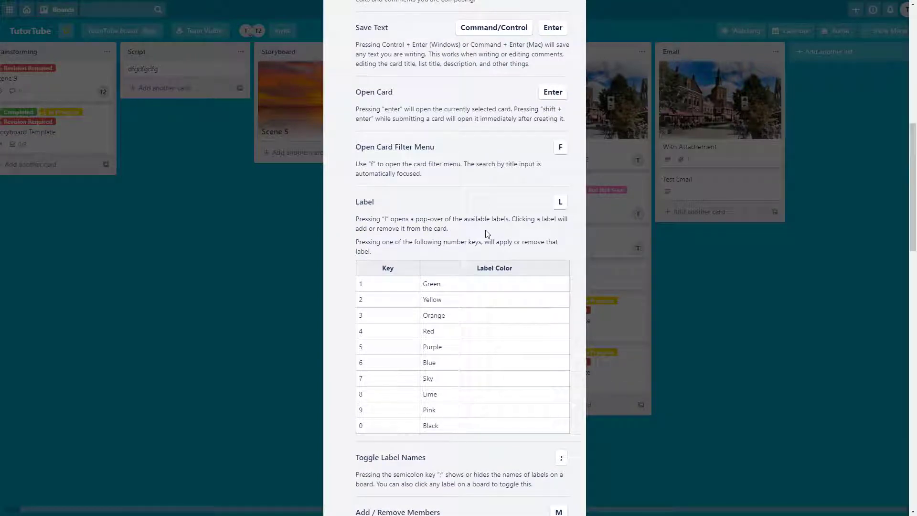
pyautogui.click(207, 322)
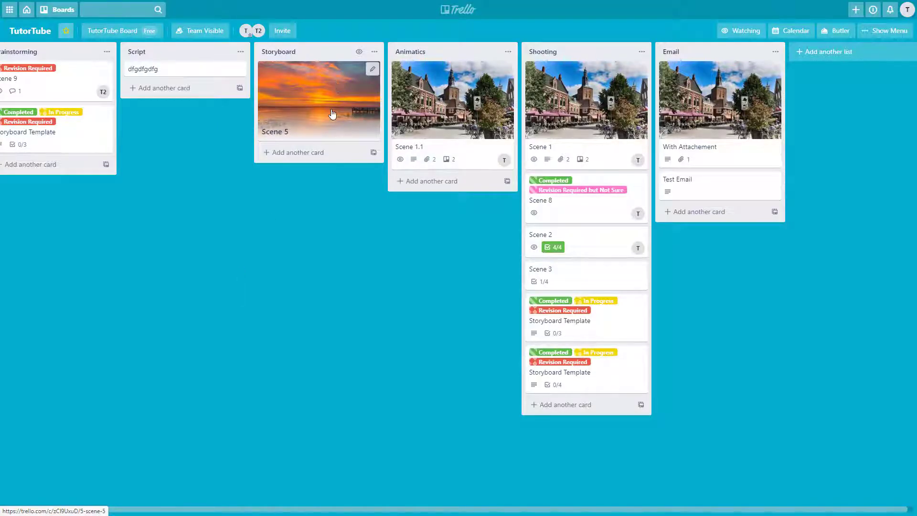
pyautogui.press('l')
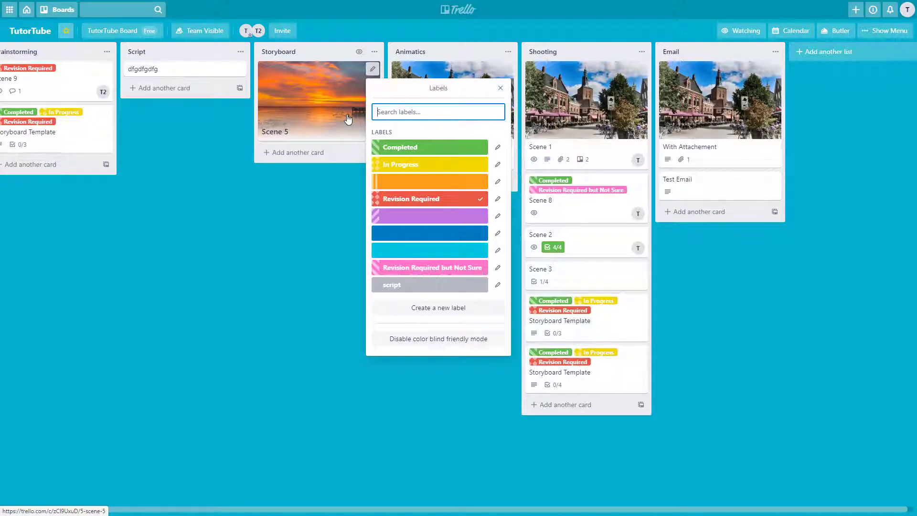
pyautogui.hotkey('ctrl', 'Tab')
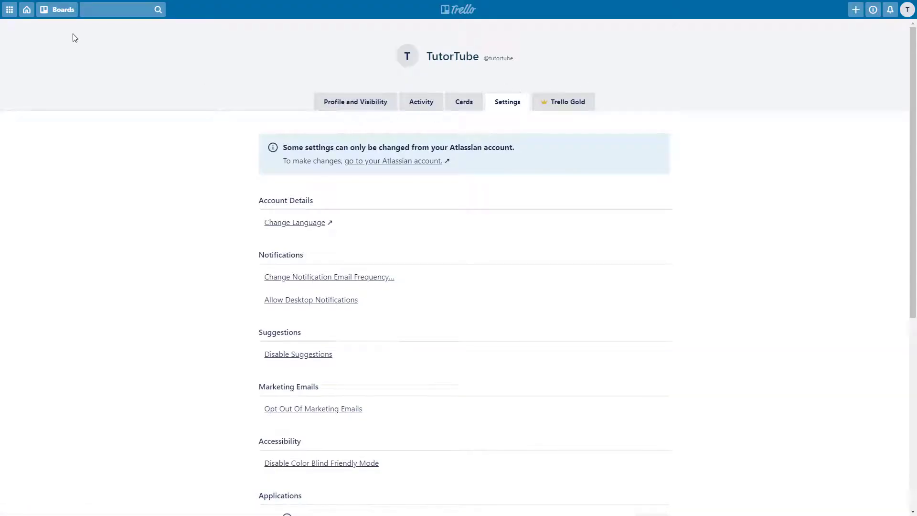
pyautogui.click(27, 10)
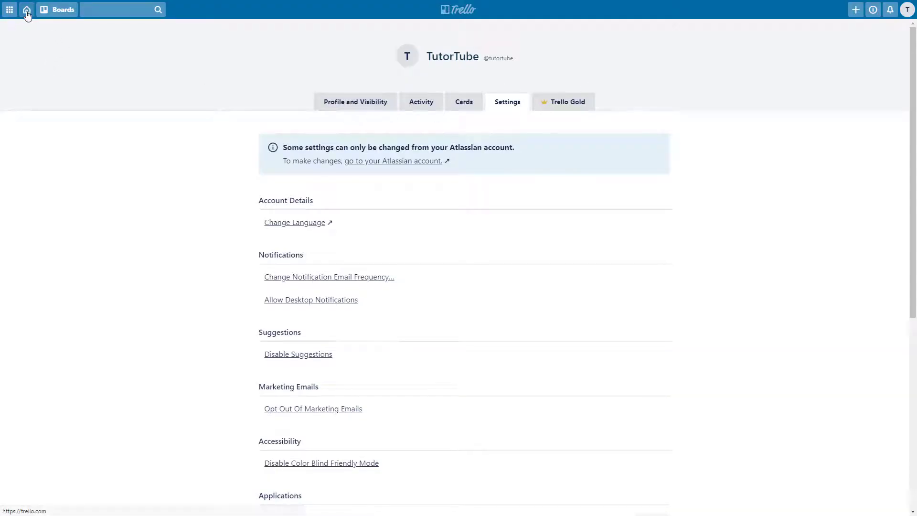
pyautogui.click(57, 9)
pyautogui.click(53, 83)
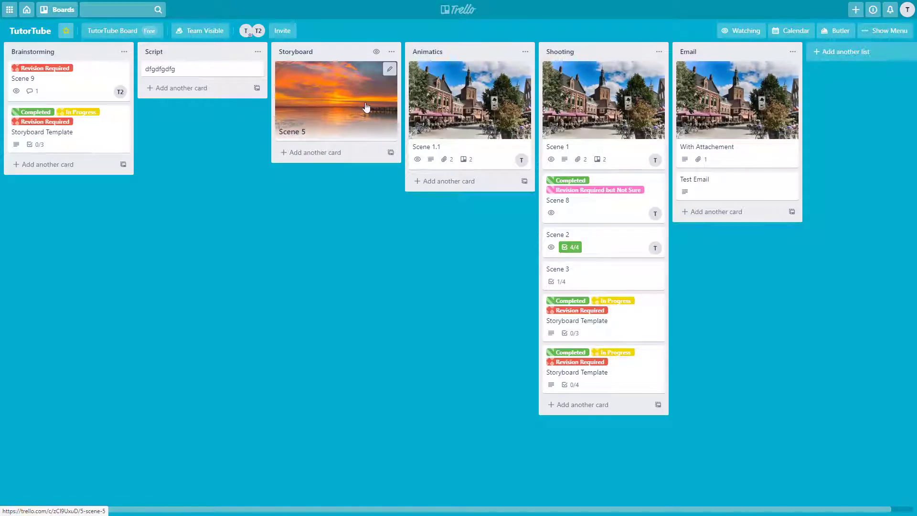
pyautogui.press('l')
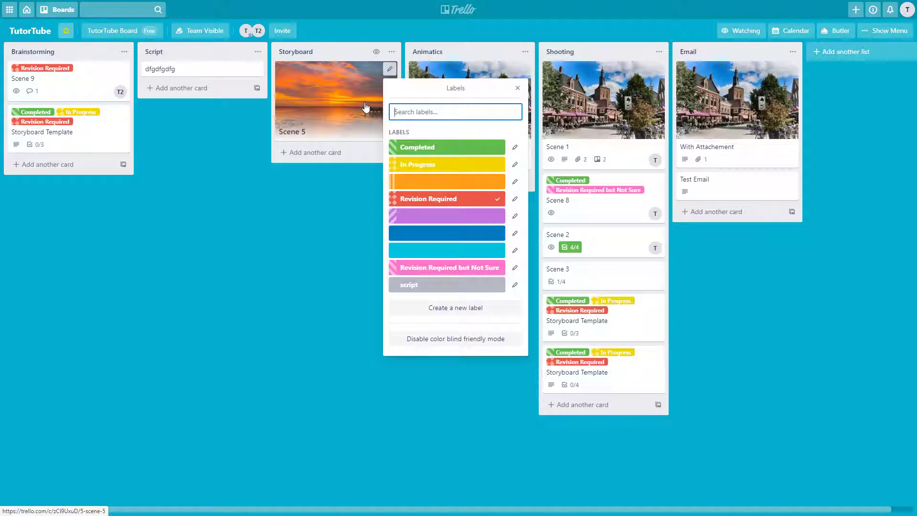
pyautogui.write('12')
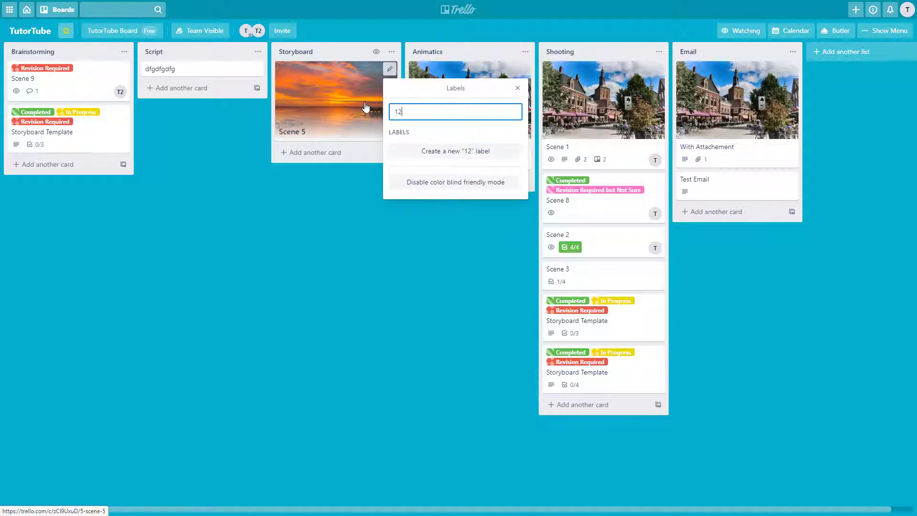
pyautogui.press('BackSpace')
pyautogui.press('BackSpace')
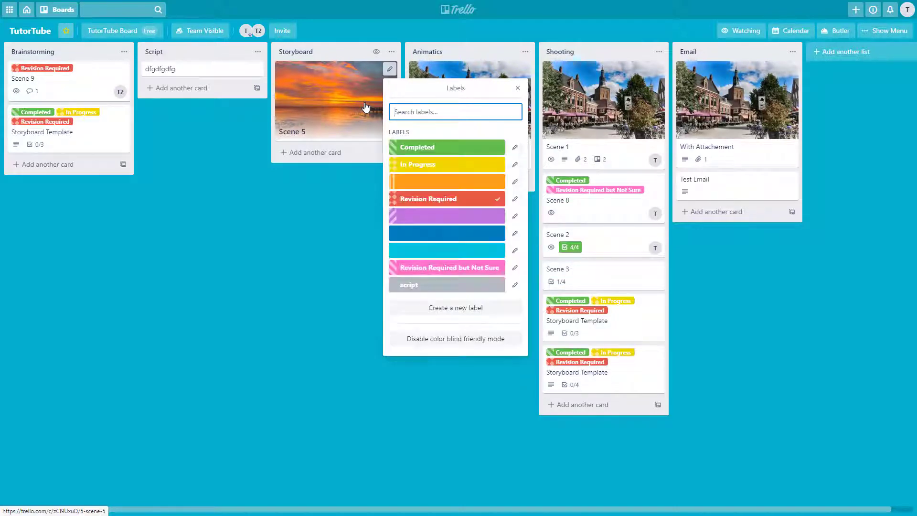
pyautogui.write('3')
pyautogui.press('BackSpace')
pyautogui.write('5')
pyautogui.press('BackSpace')
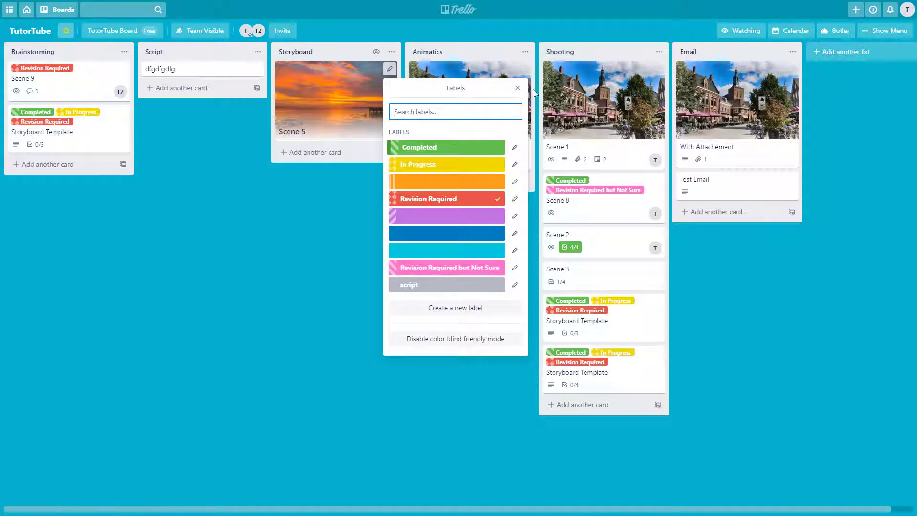
pyautogui.click(518, 91)
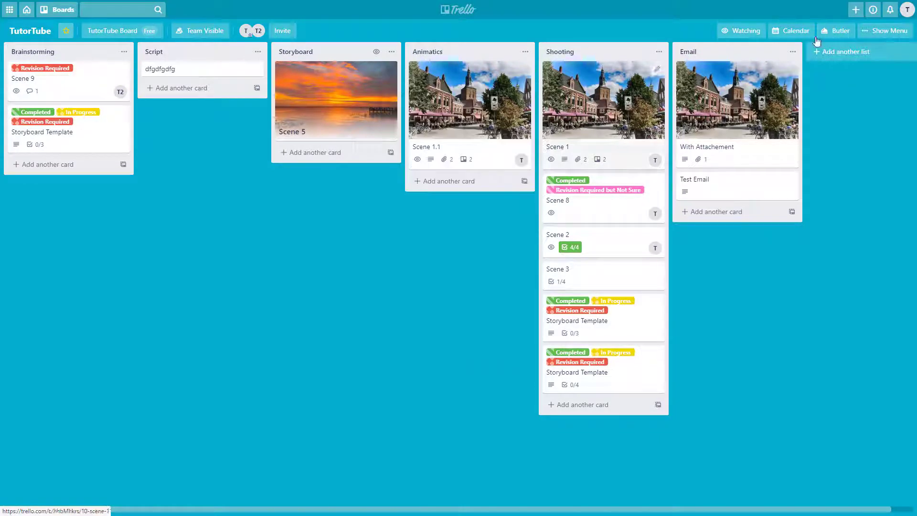
pyautogui.click(890, 10)
pyautogui.click(872, 10)
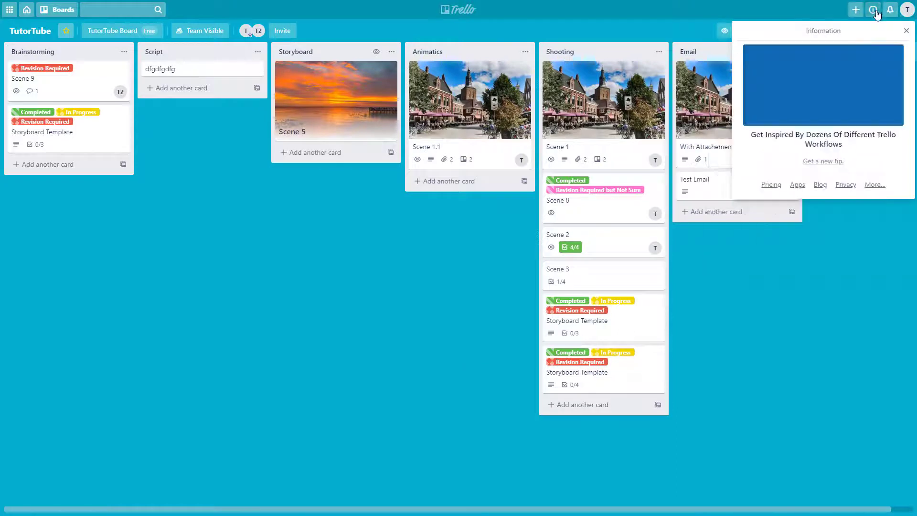
pyautogui.click(907, 10)
pyautogui.click(789, 136)
pyautogui.scroll(-15, 424, 295)
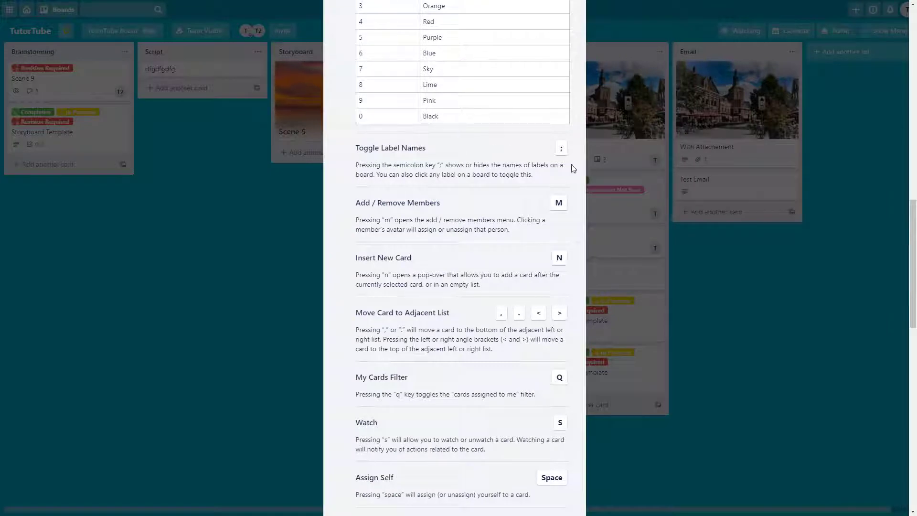
pyautogui.click(617, 184)
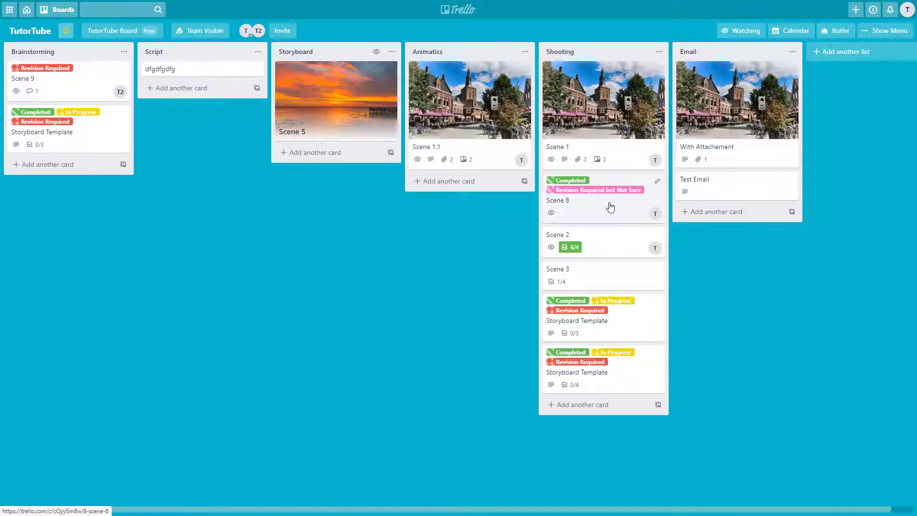
pyautogui.press(';')
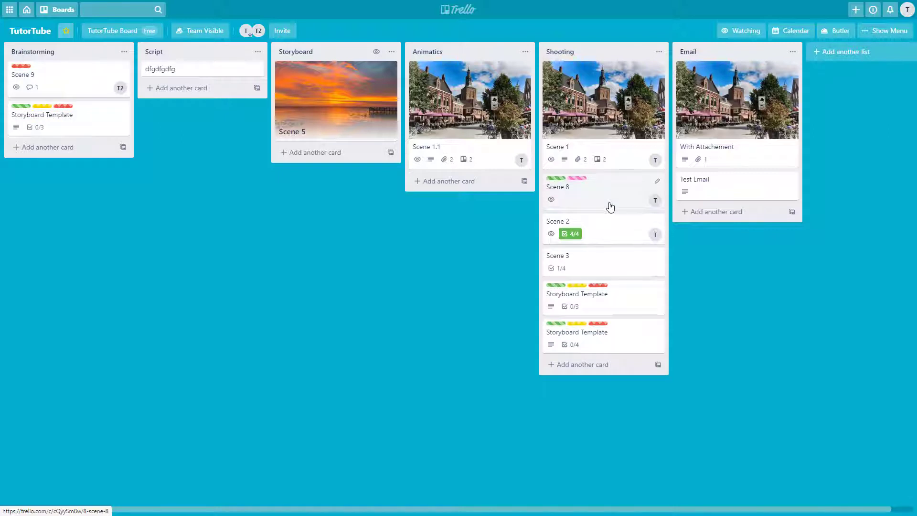
pyautogui.press(';')
pyautogui.press(';')
pyautogui.press(';')
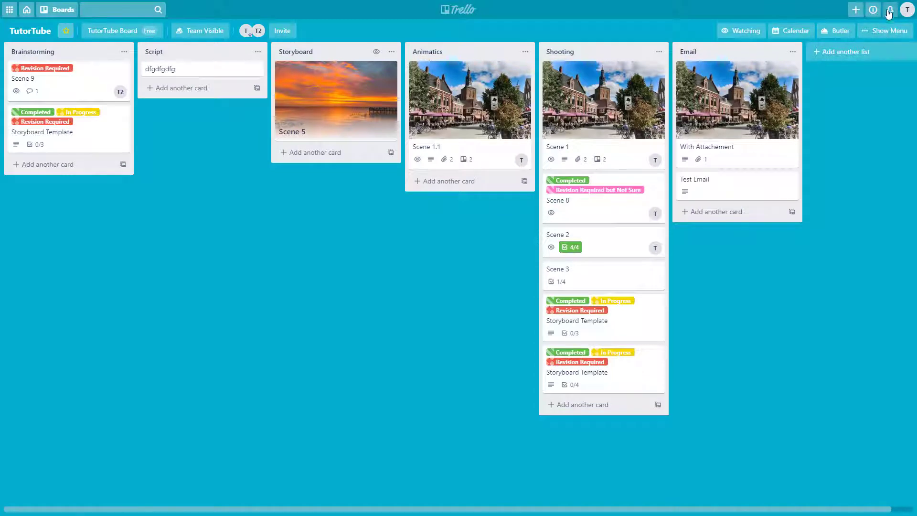
pyautogui.click(905, 13)
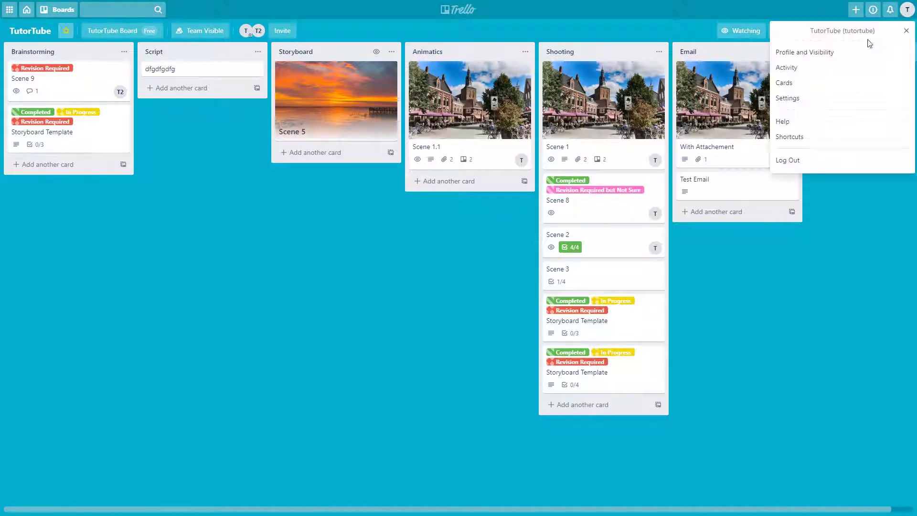
pyautogui.click(796, 137)
pyautogui.scroll(-15, 445, 273)
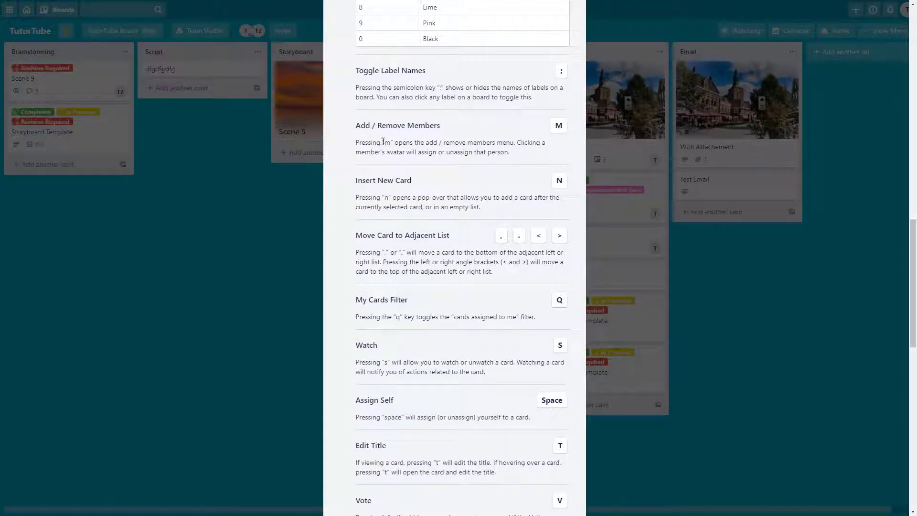
pyautogui.click(721, 218)
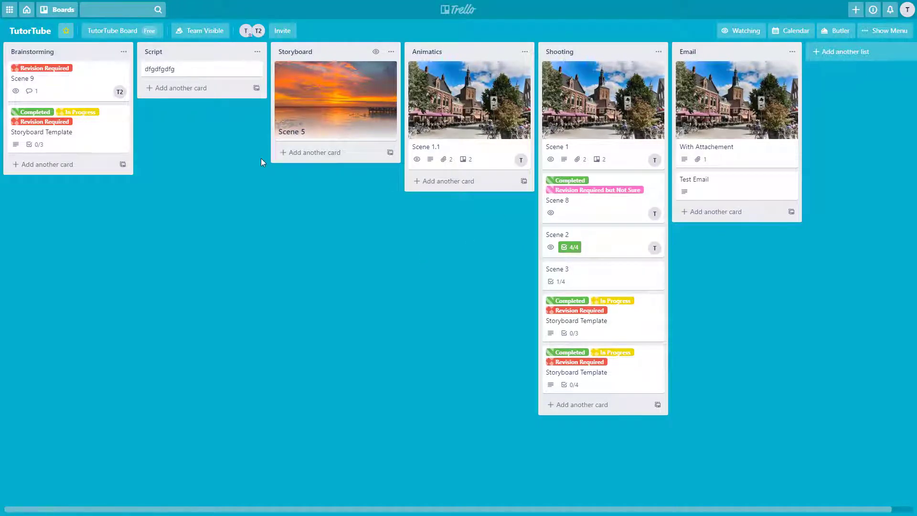
# View a member profile, open the dfgdfgdfg card's member list with M, then close the card.
pyautogui.click(251, 32)
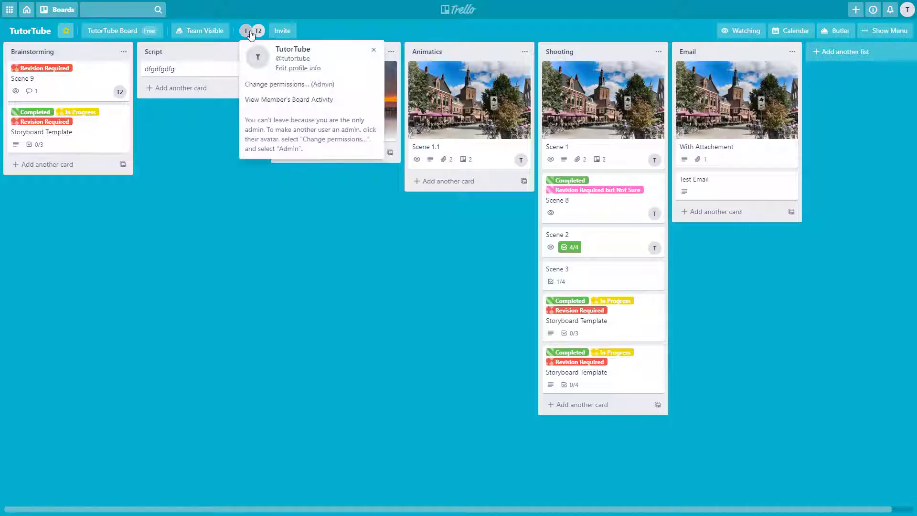
pyautogui.click(205, 73)
pyautogui.press('m')
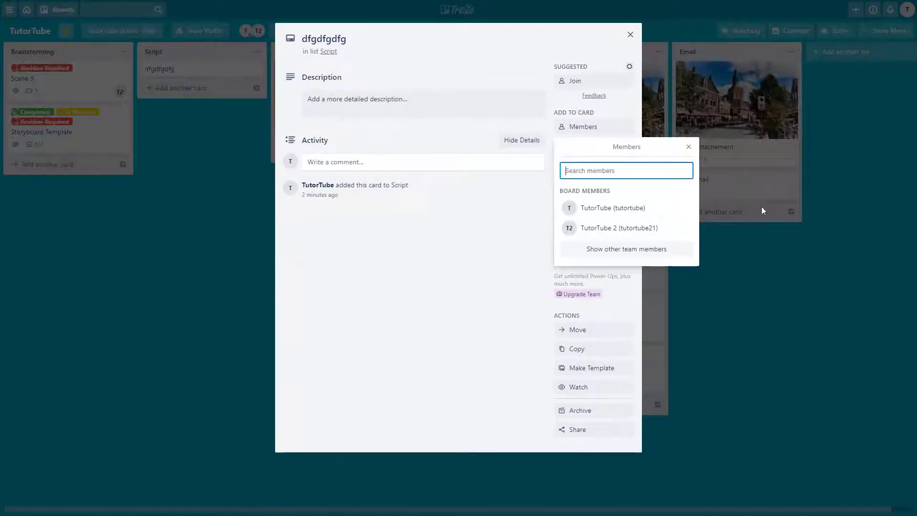
pyautogui.click(688, 147)
pyautogui.click(630, 35)
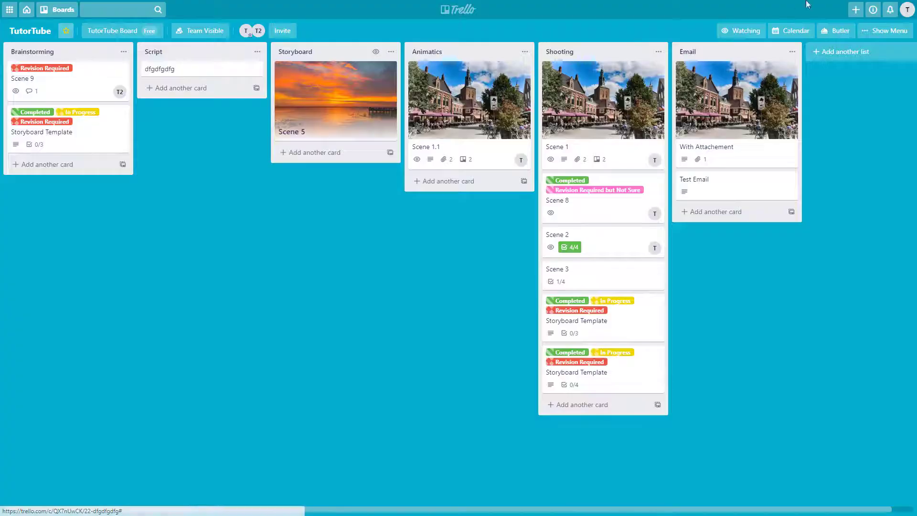
# Scroll through the keyboard shortcuts list from the account menu, then close it.
pyautogui.click(906, 12)
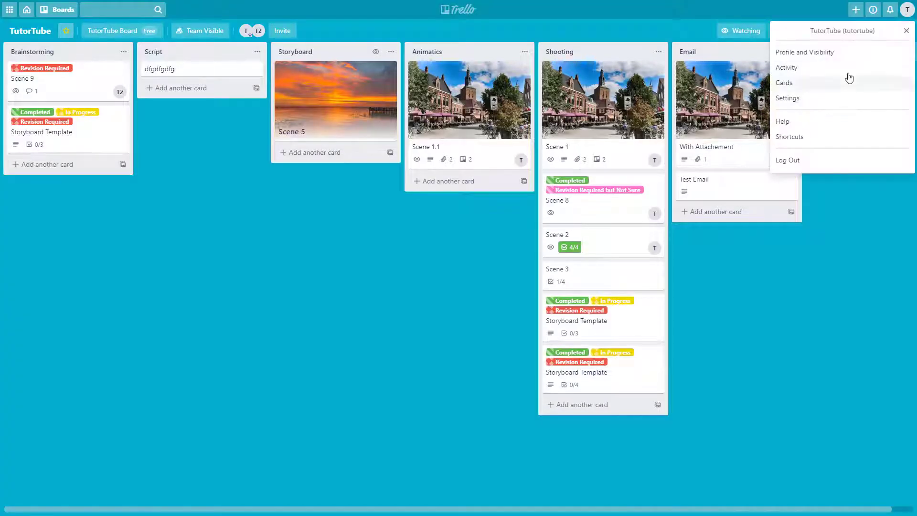
pyautogui.click(817, 138)
pyautogui.scroll(-5, 377, 318)
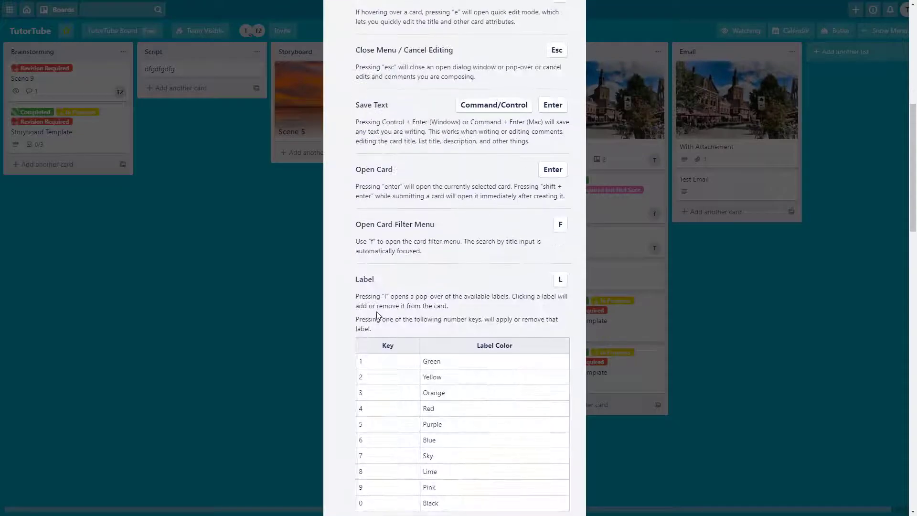
pyautogui.scroll(3, 380, 317)
pyautogui.scroll(-15, 381, 318)
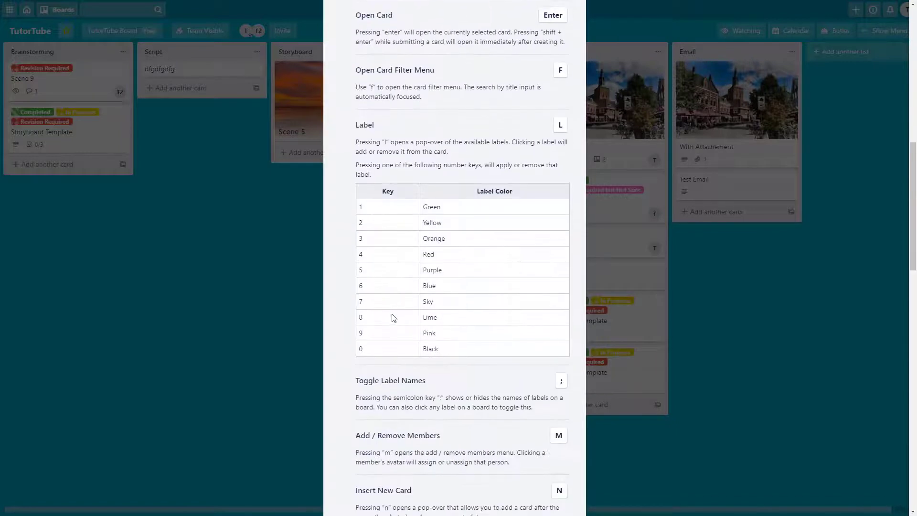
pyautogui.scroll(4, 394, 318)
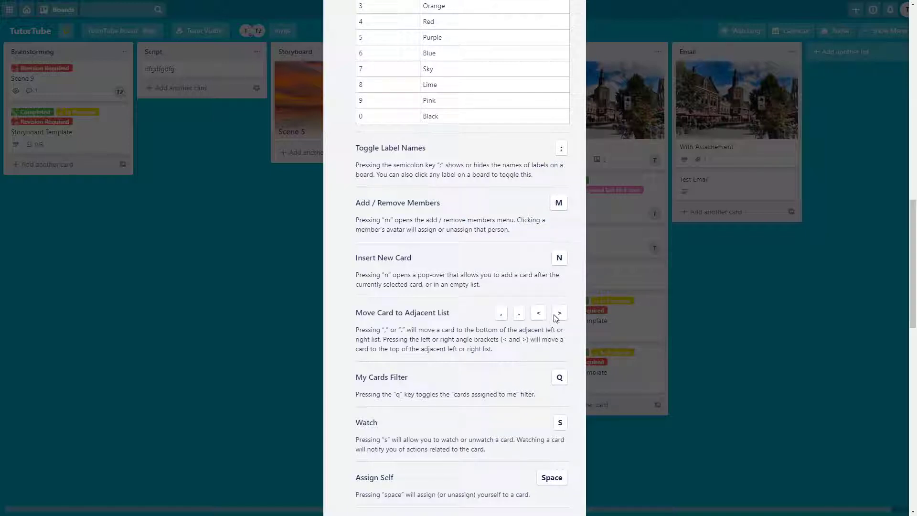
pyautogui.click(685, 299)
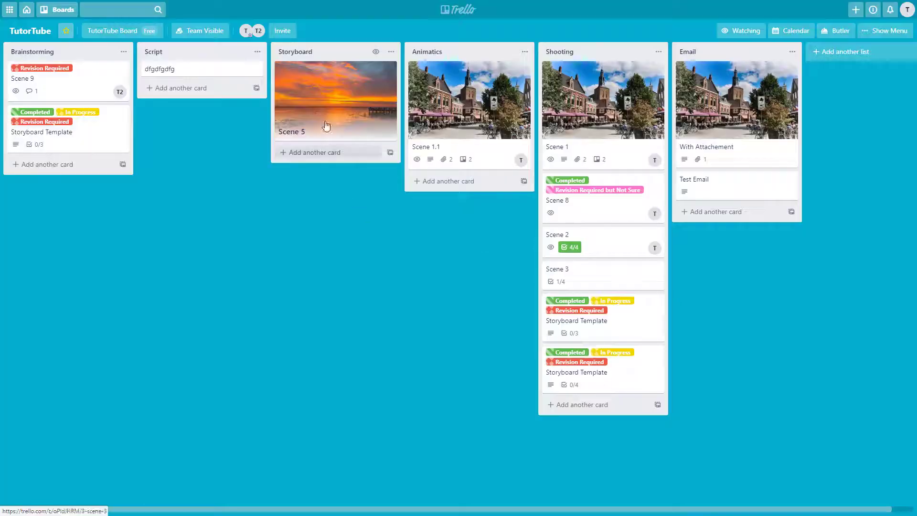
pyautogui.press(',')
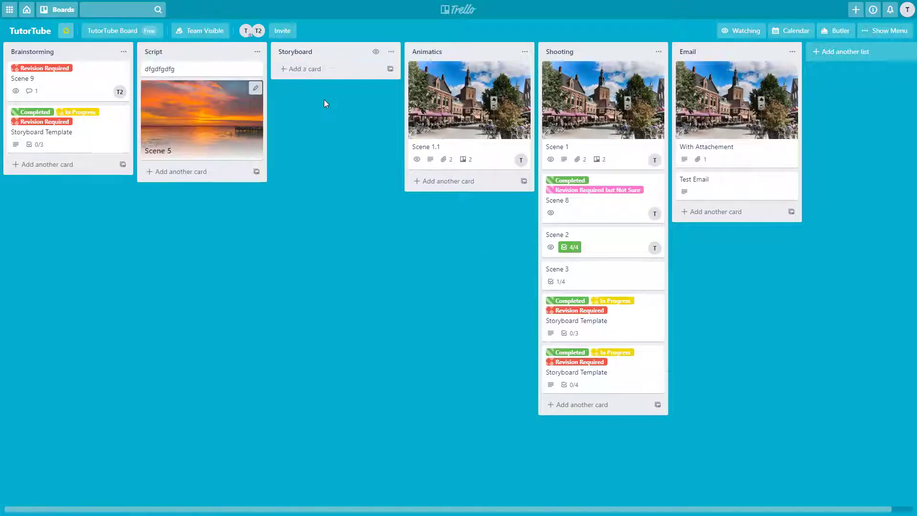
pyautogui.press('.')
pyautogui.press('.')
pyautogui.press('.')
pyautogui.press(',')
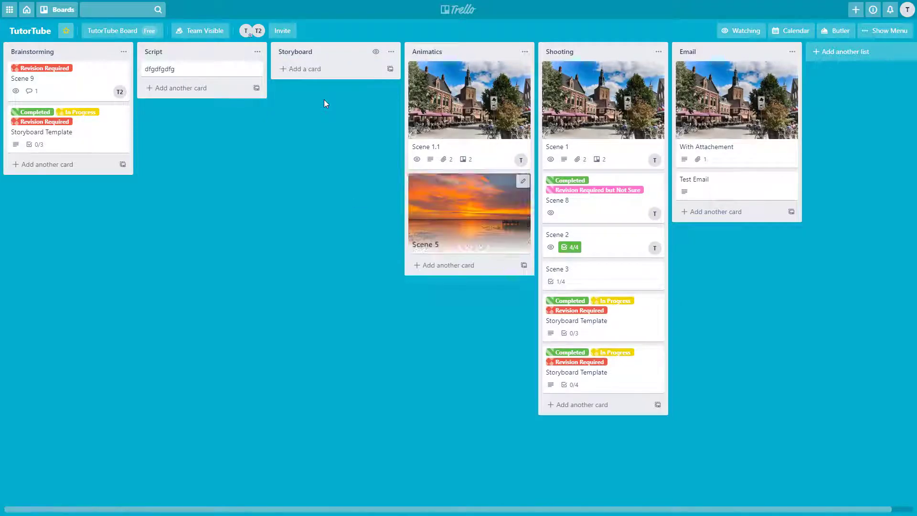
pyautogui.press(',')
pyautogui.press(',')
pyautogui.press('.')
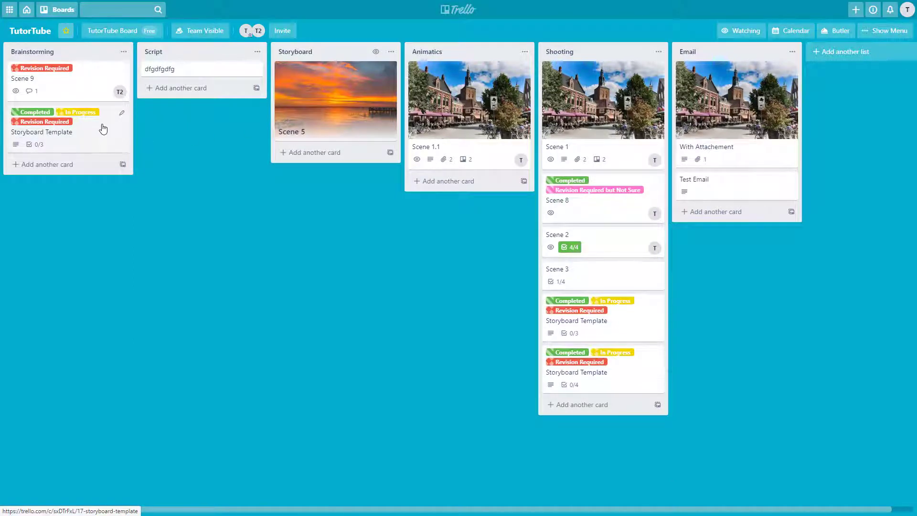
pyautogui.press('.')
pyautogui.press('.')
pyautogui.press('.')
pyautogui.press('.')
pyautogui.press(',')
pyautogui.press(',')
pyautogui.press(',')
pyautogui.press(',')
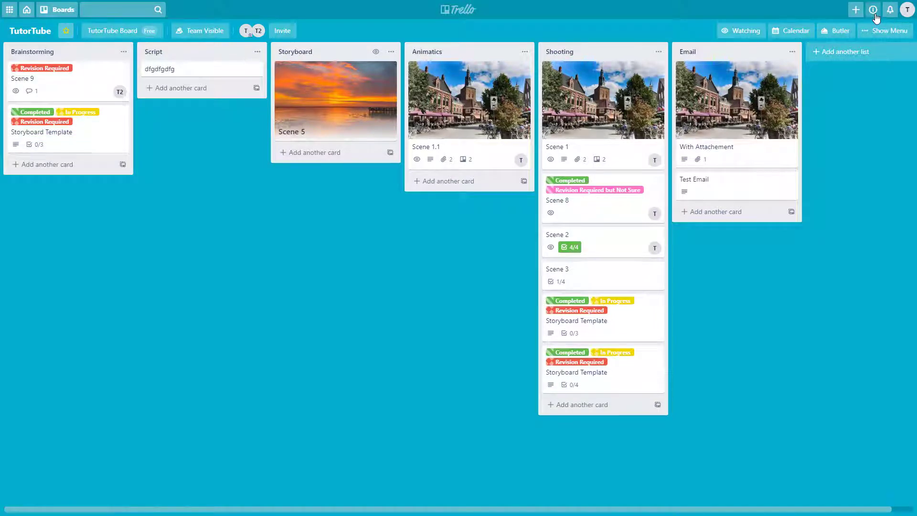
# Glance at the shortcuts list, then add a card named 'dfg' to the Script list.
pyautogui.click(906, 11)
pyautogui.click(825, 138)
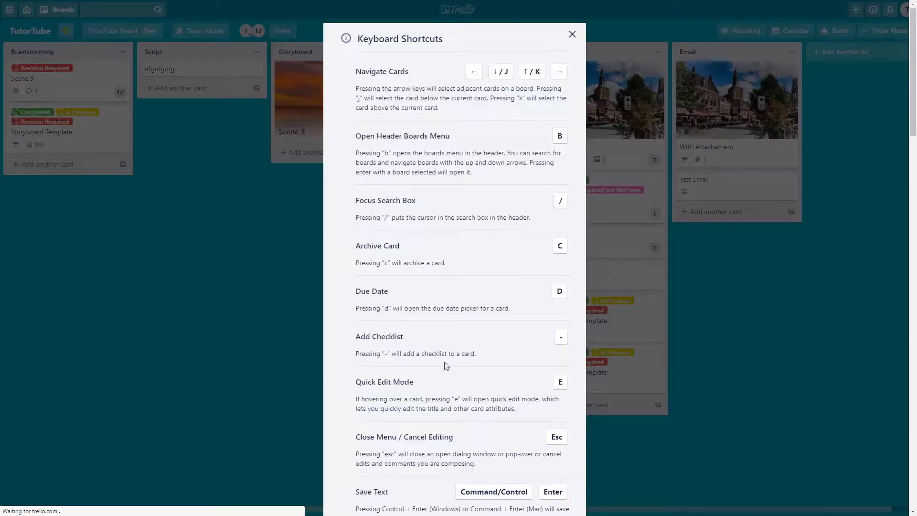
pyautogui.scroll(-18, 446, 366)
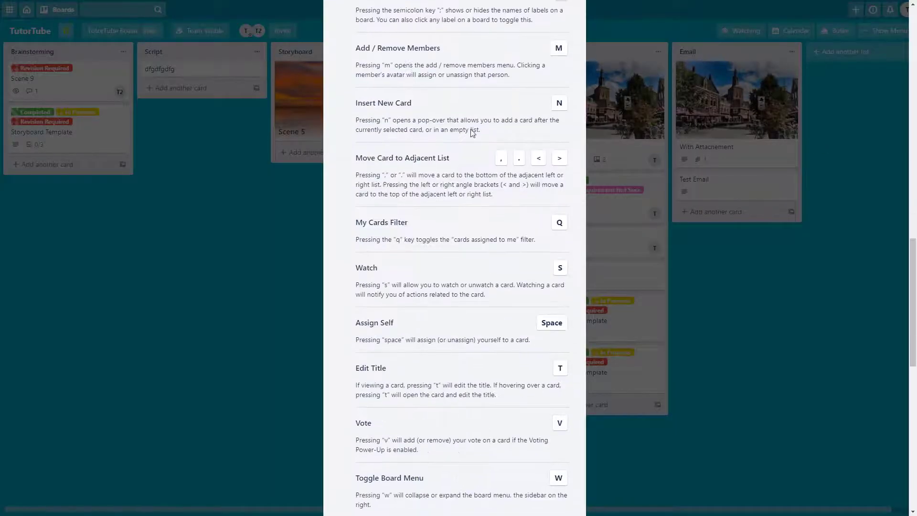
pyautogui.click(254, 274)
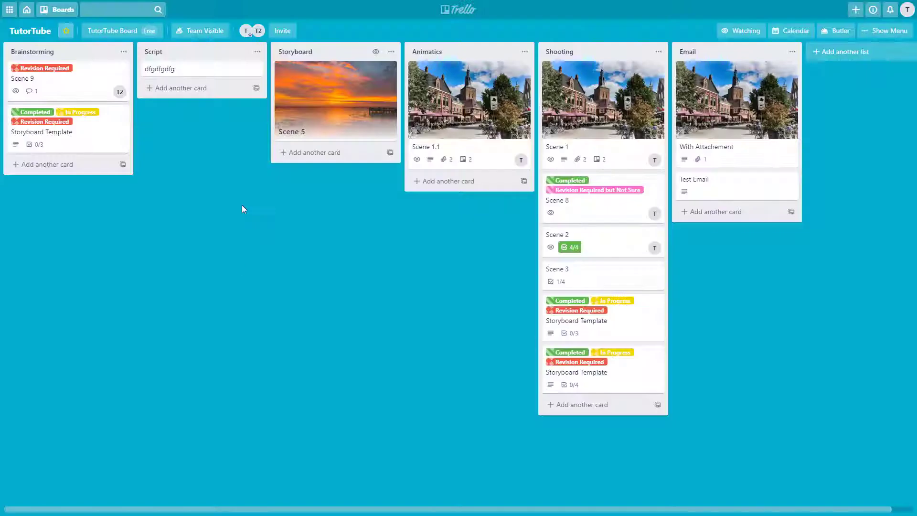
pyautogui.click(215, 89)
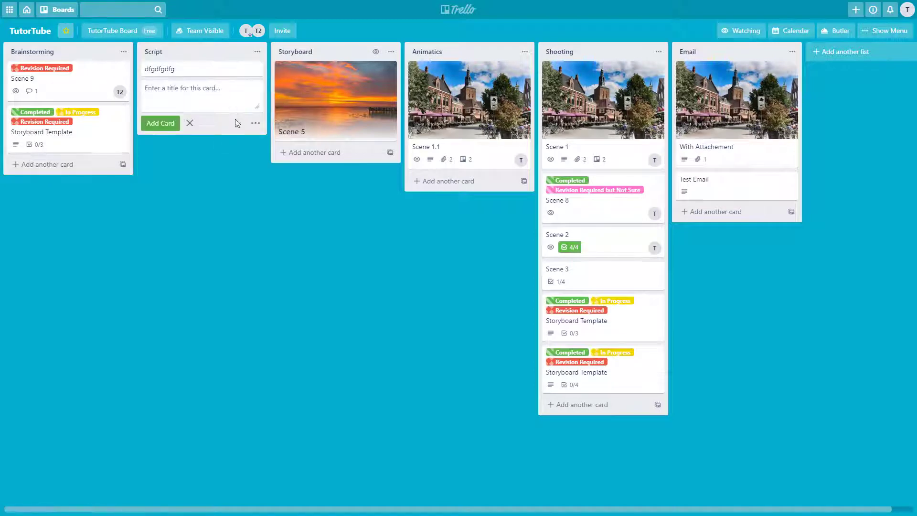
pyautogui.write('dfg')
pyautogui.press('Return')
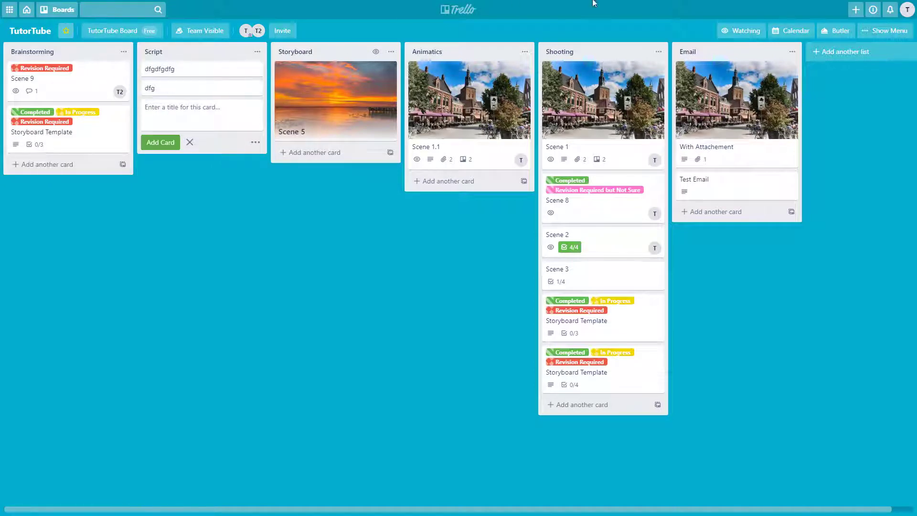
# Reopen the keyboard shortcuts list and scroll through it before closing.
pyautogui.click(906, 13)
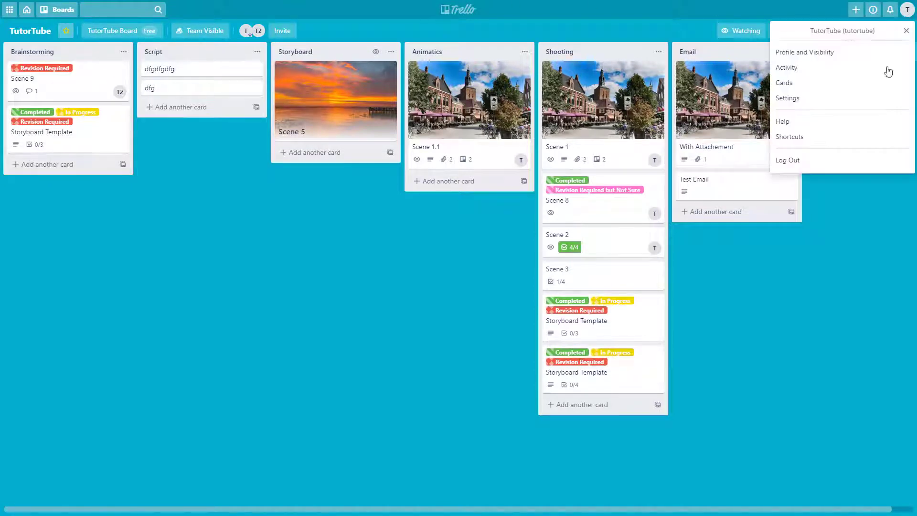
pyautogui.click(873, 73)
pyautogui.click(906, 9)
pyautogui.click(817, 139)
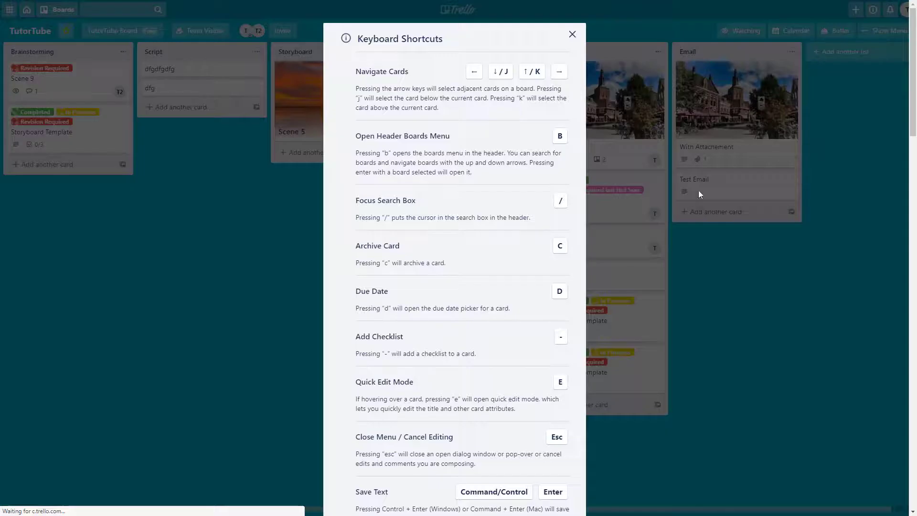
pyautogui.scroll(-10, 405, 282)
pyautogui.scroll(-7, 405, 282)
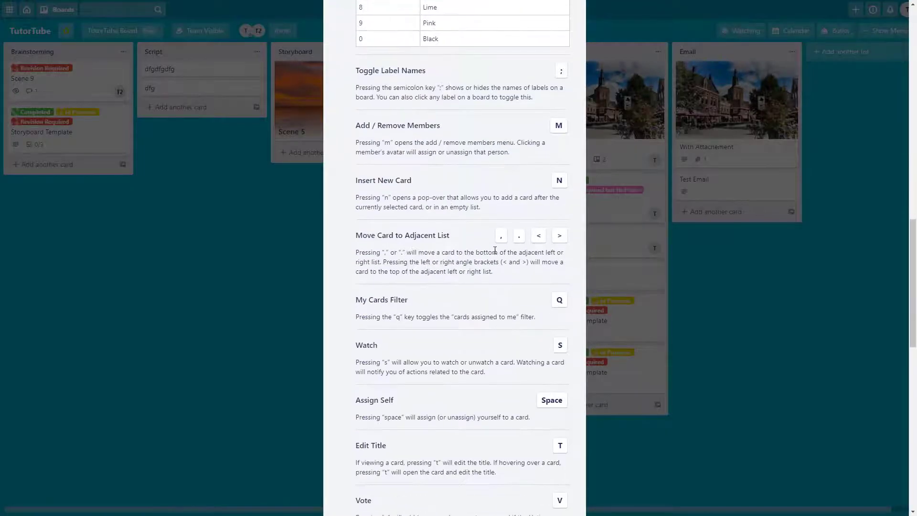
pyautogui.scroll(-5, 475, 261)
pyautogui.scroll(-2, 476, 262)
pyautogui.scroll(2, 453, 72)
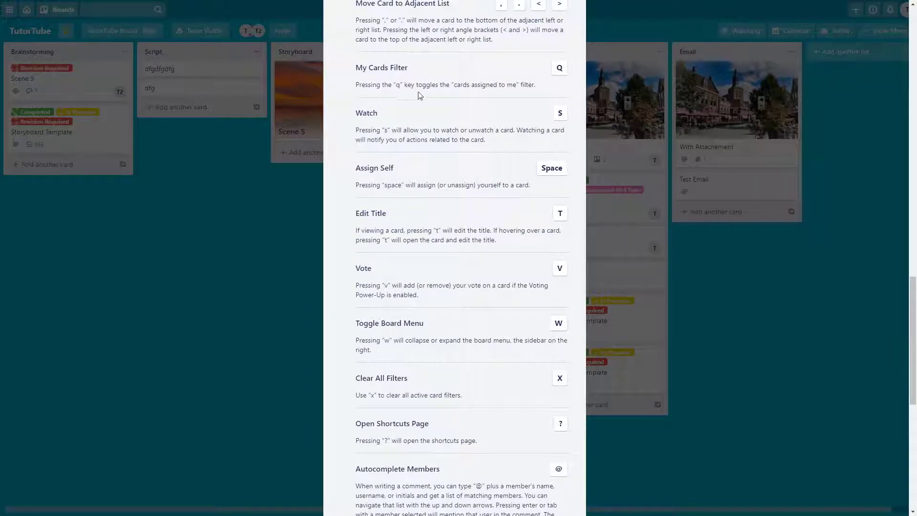
pyautogui.click(231, 213)
# Filter the board to my assigned cards with Q, clear the filter, then open the account menu.
pyautogui.press('q')
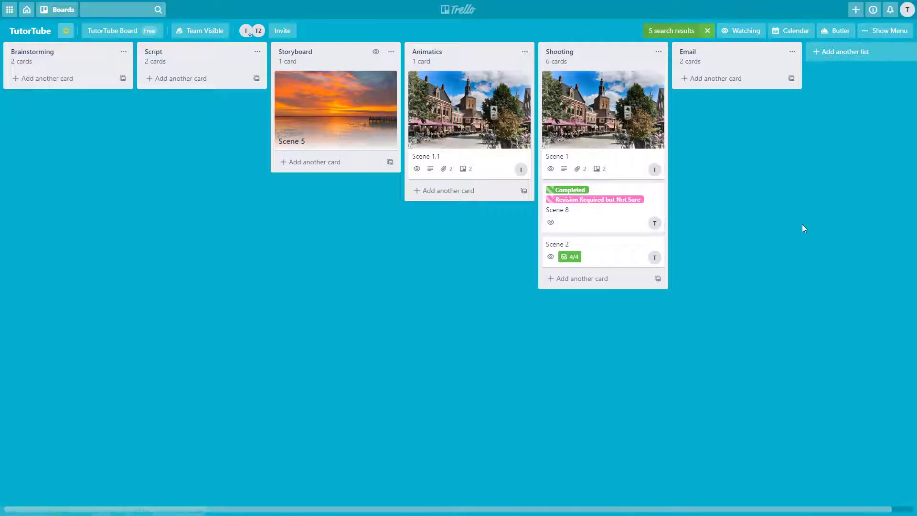
pyautogui.press('q')
pyautogui.click(907, 10)
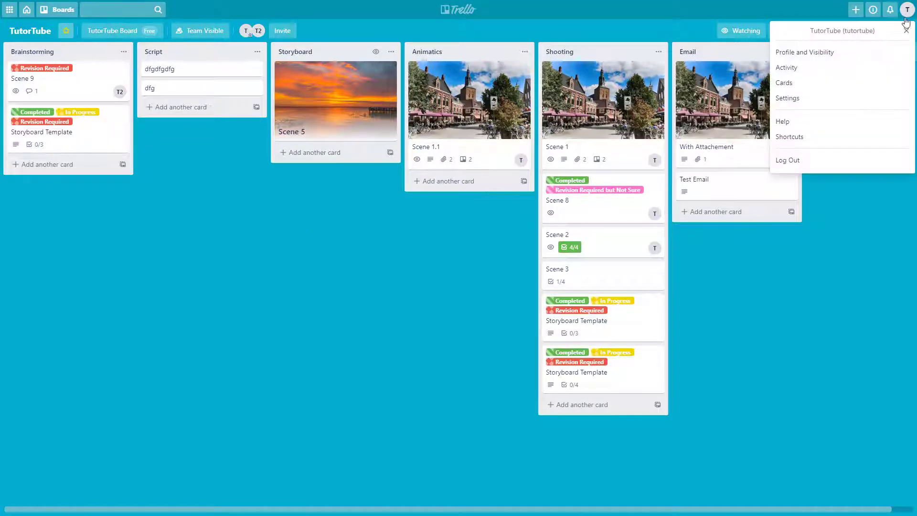
# Browse the keyboard shortcuts list, then watch the Script list's cards with S.
pyautogui.click(789, 136)
pyautogui.scroll(-10, 434, 260)
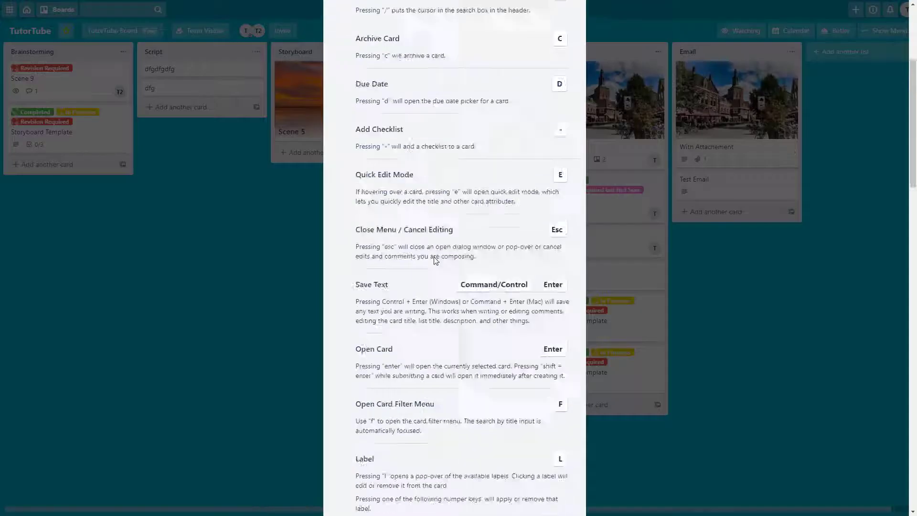
pyautogui.scroll(-5, 434, 260)
pyautogui.scroll(6, 448, 257)
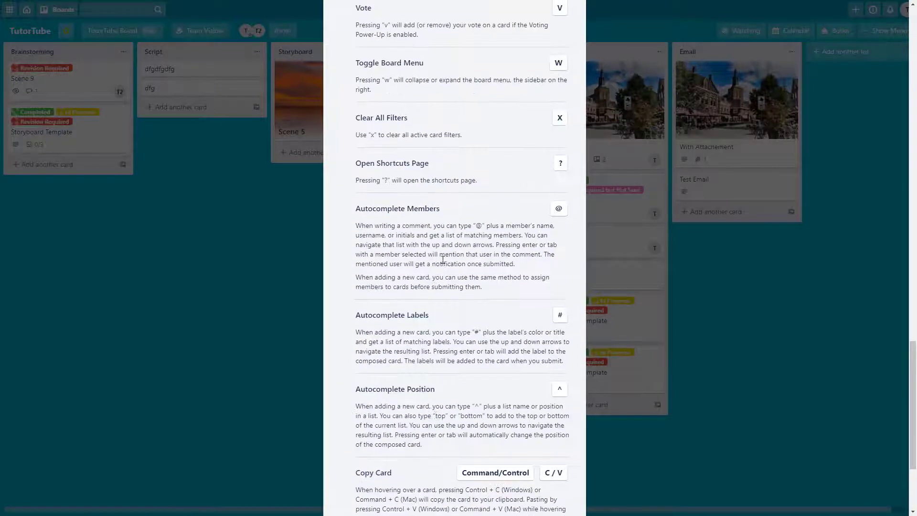
pyautogui.scroll(3, 448, 257)
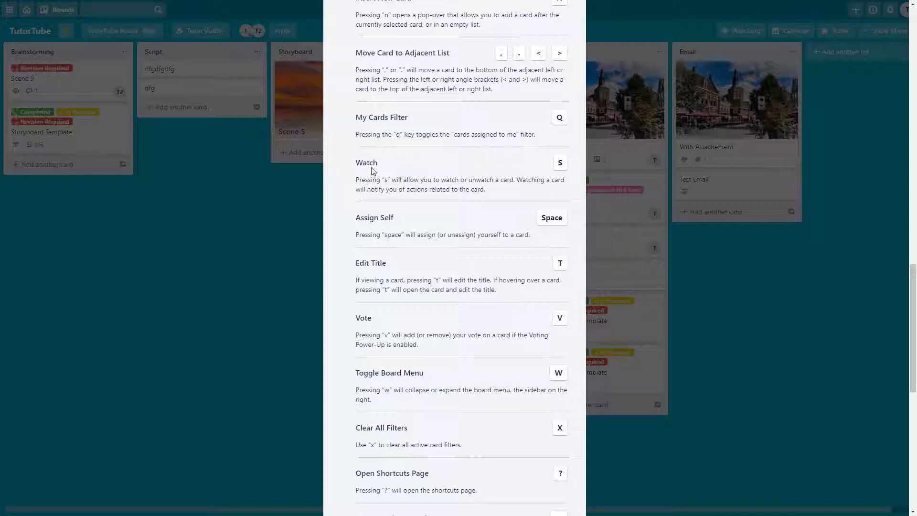
pyautogui.click(278, 194)
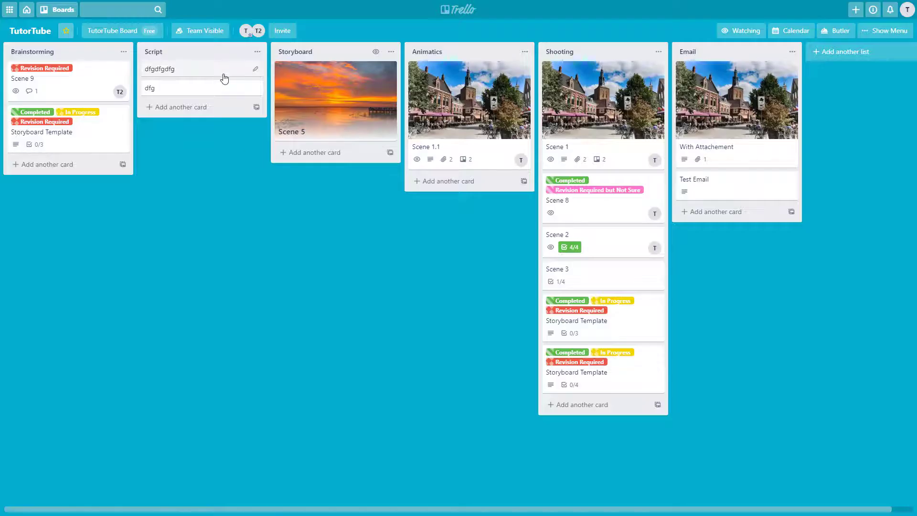
pyautogui.press('s')
pyautogui.press('s')
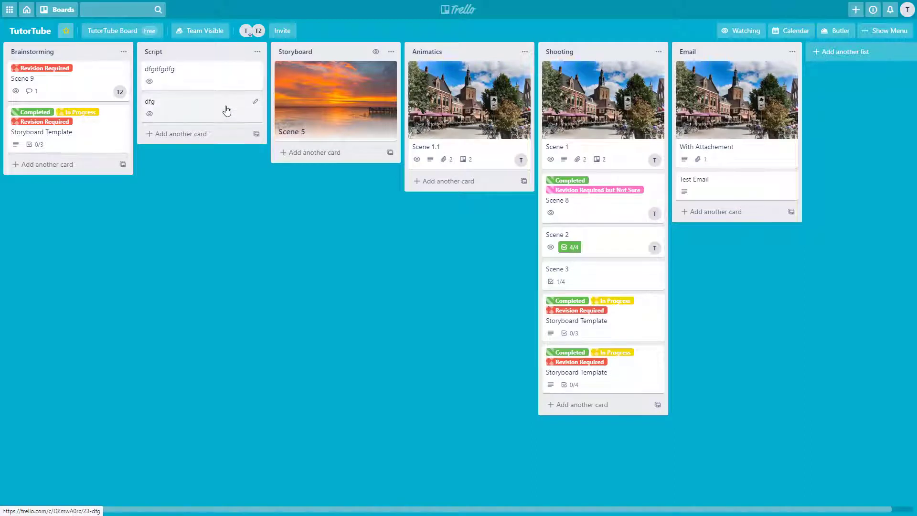
# Consult the keyboard shortcuts list again from the account menu.
pyautogui.click(905, 30)
pyautogui.click(823, 139)
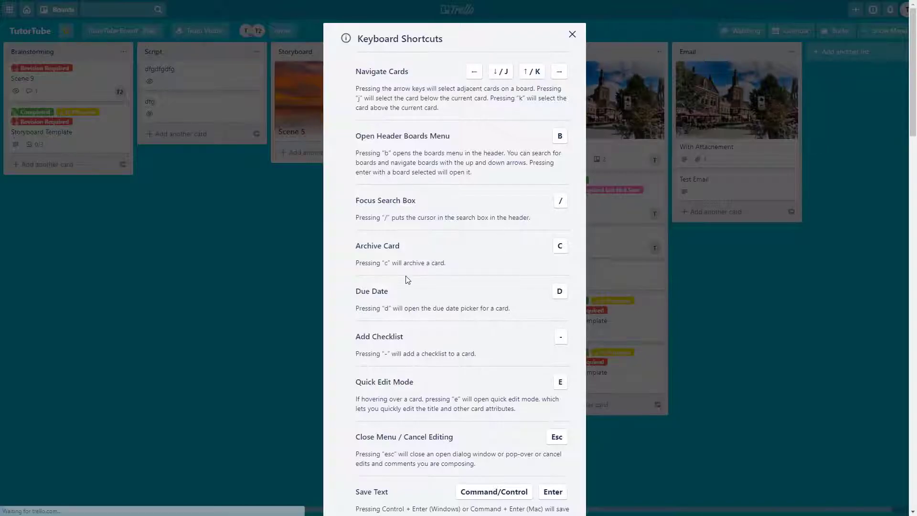
pyautogui.scroll(-10, 410, 267)
pyautogui.scroll(8, 530, 126)
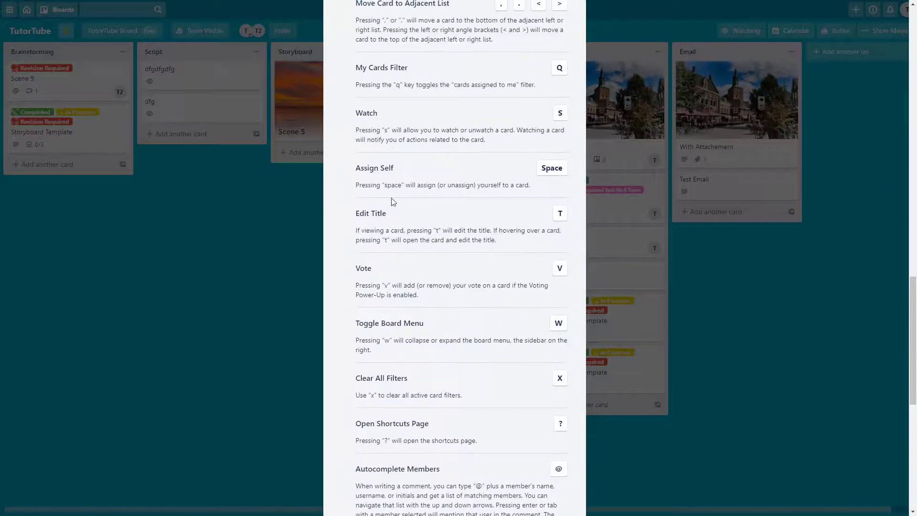
pyautogui.click(293, 199)
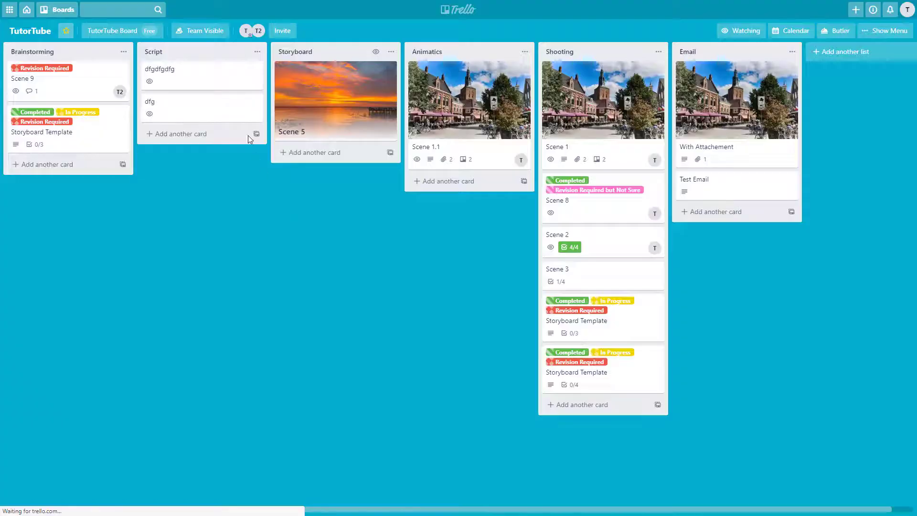
# Assign and then unassign yourself on the dfgdfgdfg card with Space, and show the board menu.
pyautogui.press('space')
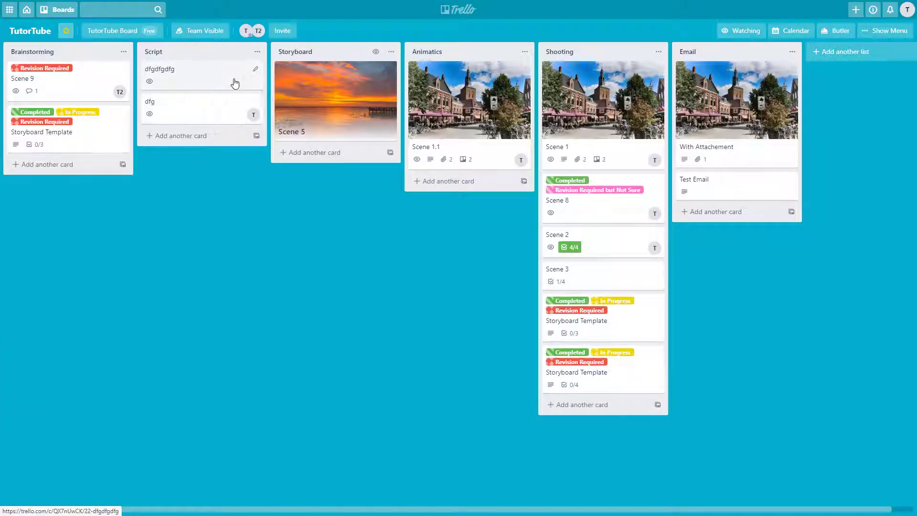
pyautogui.press('space')
pyautogui.press('space')
pyautogui.press('space')
pyautogui.press('space')
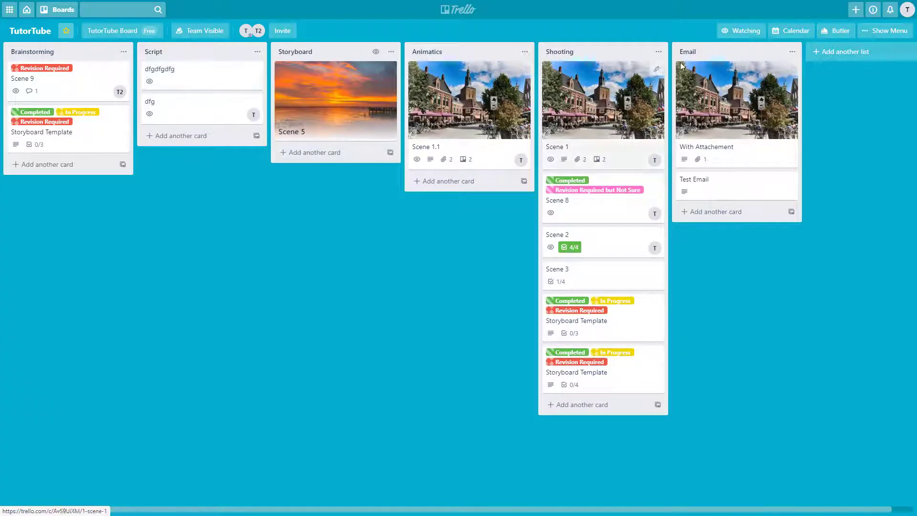
pyautogui.click(871, 39)
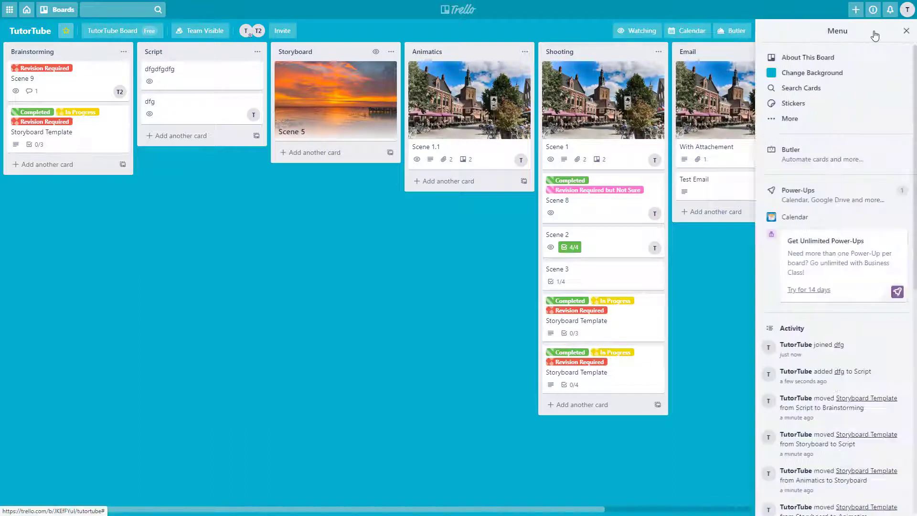
# Check the shortcuts reference, close the board side menu, and try quick-edit (E) on dfgdfgdfg without changes.
pyautogui.click(907, 9)
pyautogui.click(789, 137)
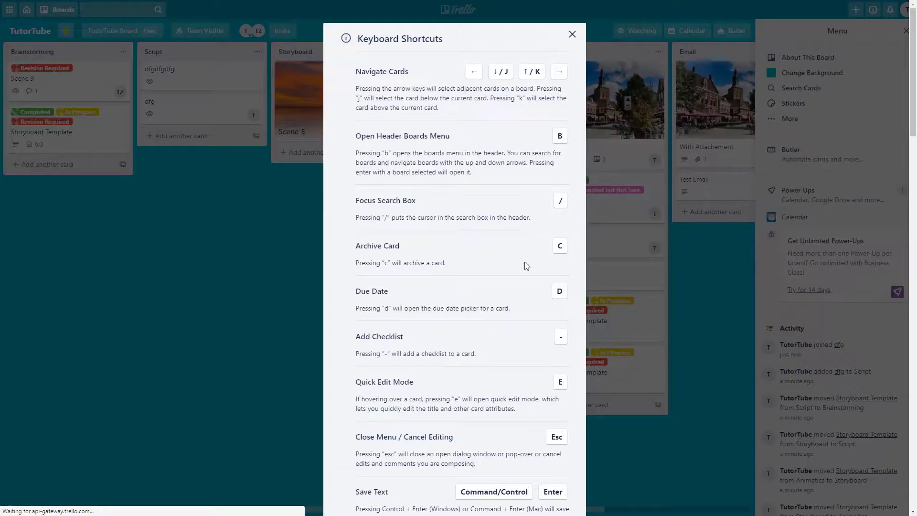
pyautogui.scroll(-15, 458, 281)
pyautogui.scroll(8, 456, 291)
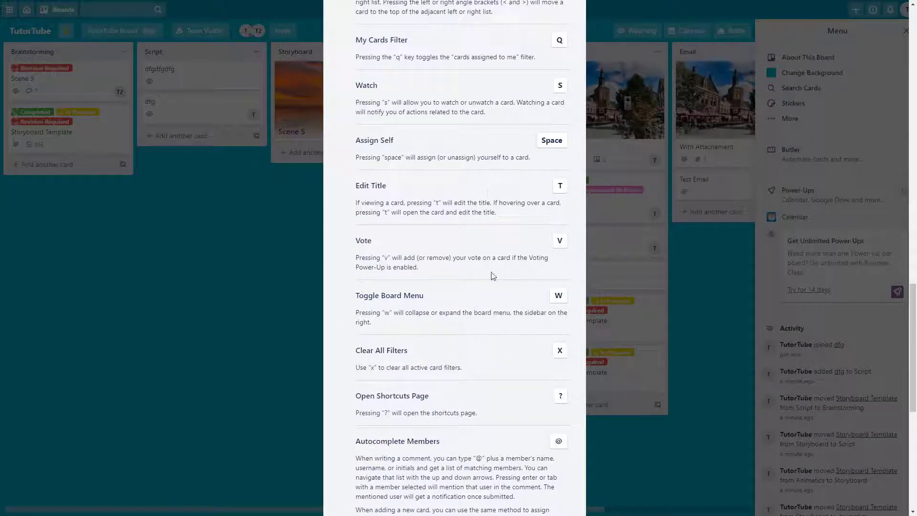
pyautogui.click(223, 281)
pyautogui.click(907, 32)
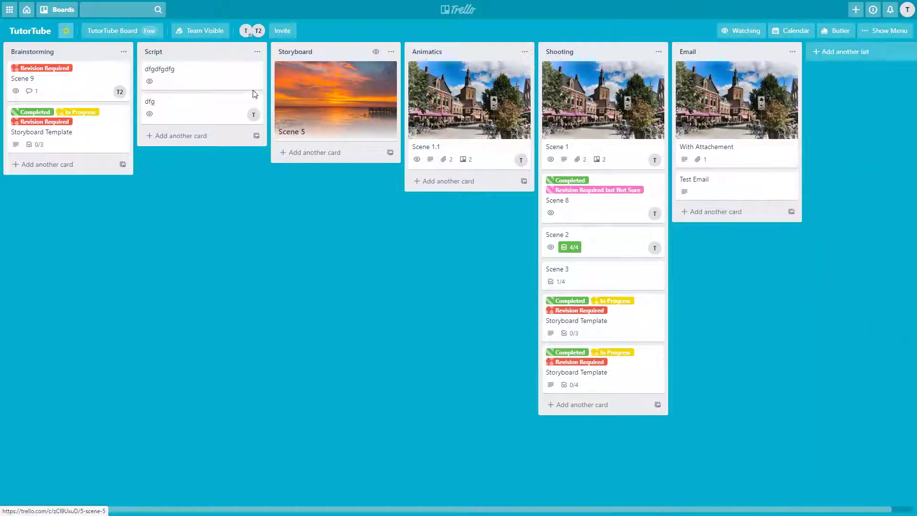
pyautogui.press('e')
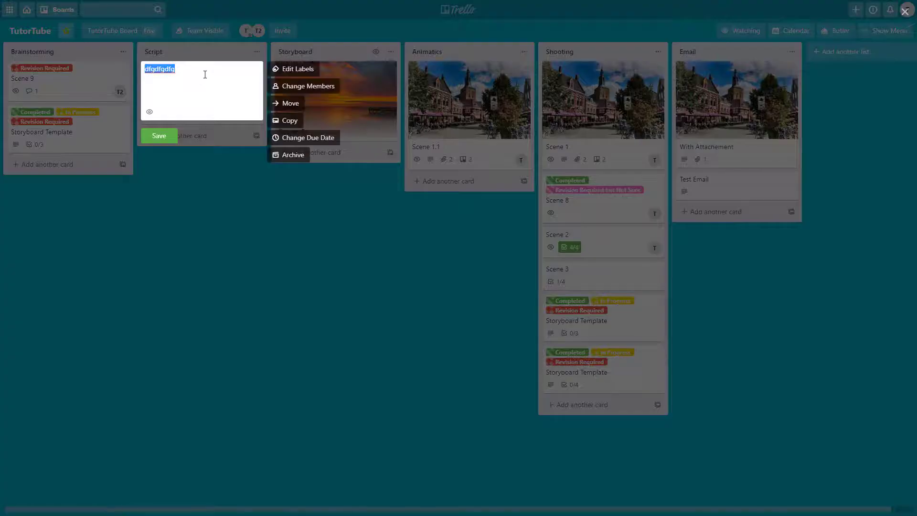
pyautogui.click(260, 271)
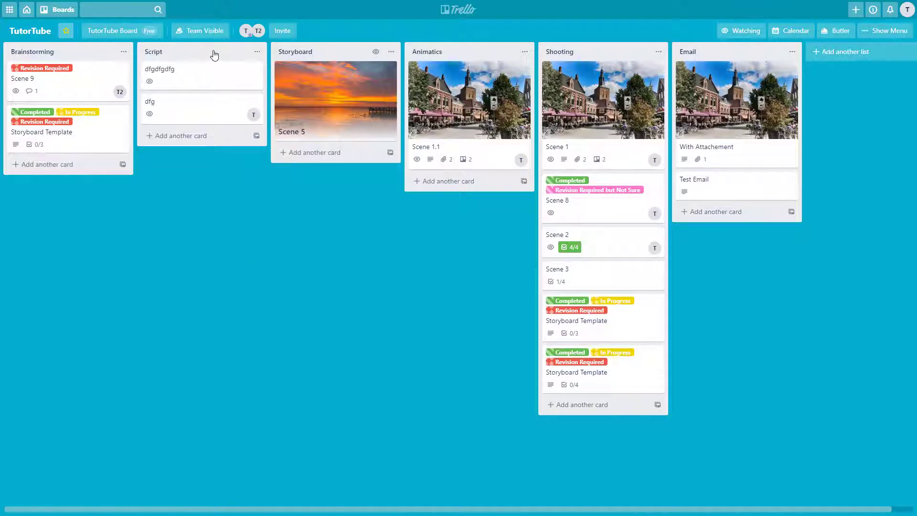
# Reread the shortcuts, then open dfgdfgdfg's details with T and close them.
pyautogui.click(907, 10)
pyautogui.click(793, 136)
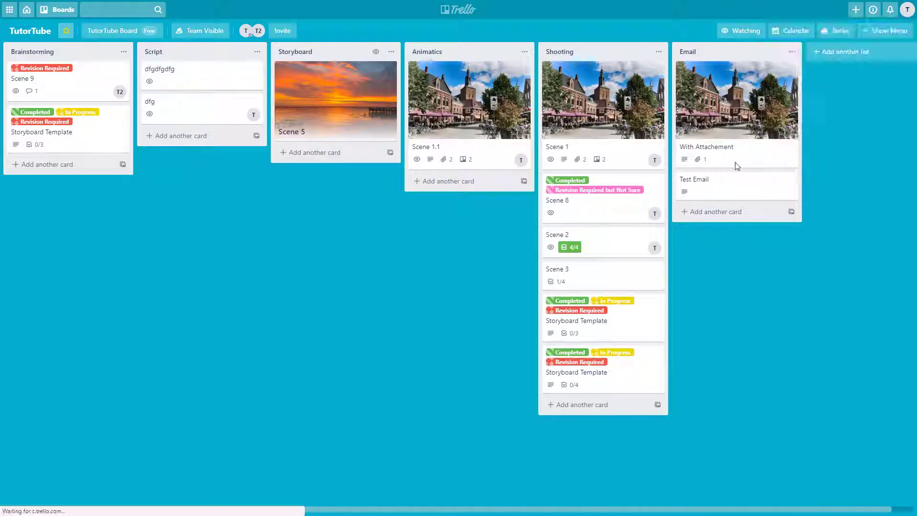
pyautogui.scroll(-7, 471, 280)
pyautogui.scroll(-10, 470, 280)
pyautogui.scroll(3, 470, 285)
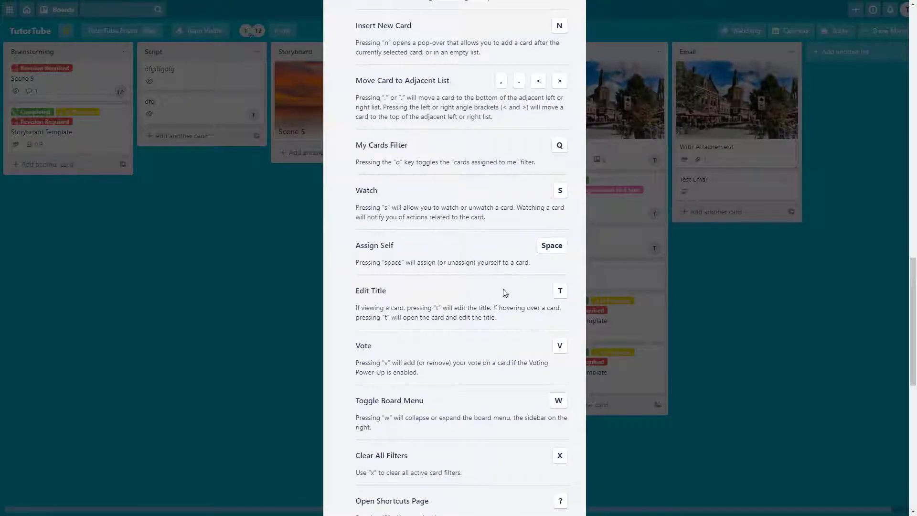
pyautogui.click(280, 273)
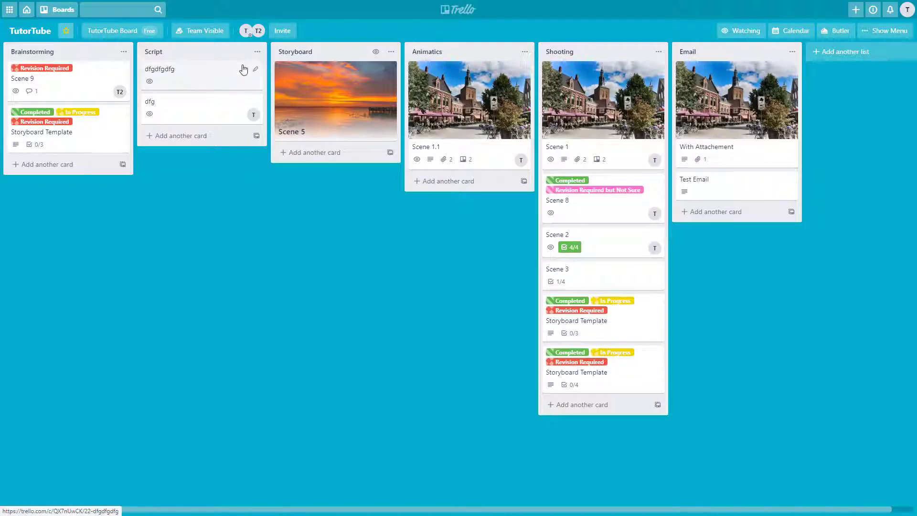
pyautogui.press('t')
pyautogui.click(223, 156)
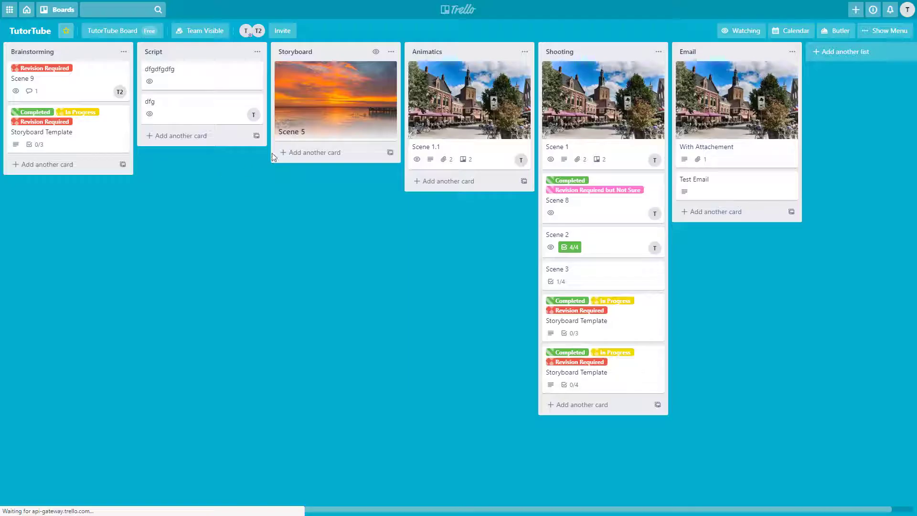
# Review the shortcuts reference once more and open the Scene 5 card's details.
pyautogui.click(900, 32)
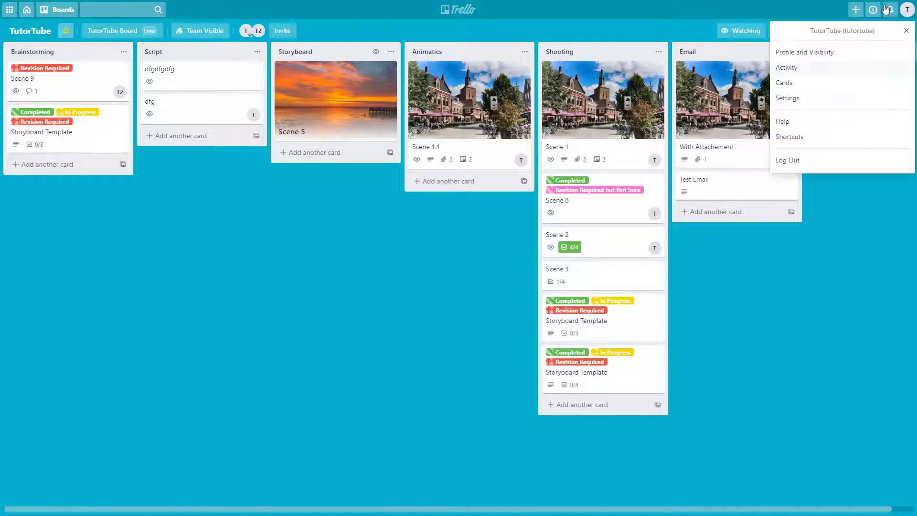
pyautogui.click(812, 137)
pyautogui.scroll(-10, 406, 214)
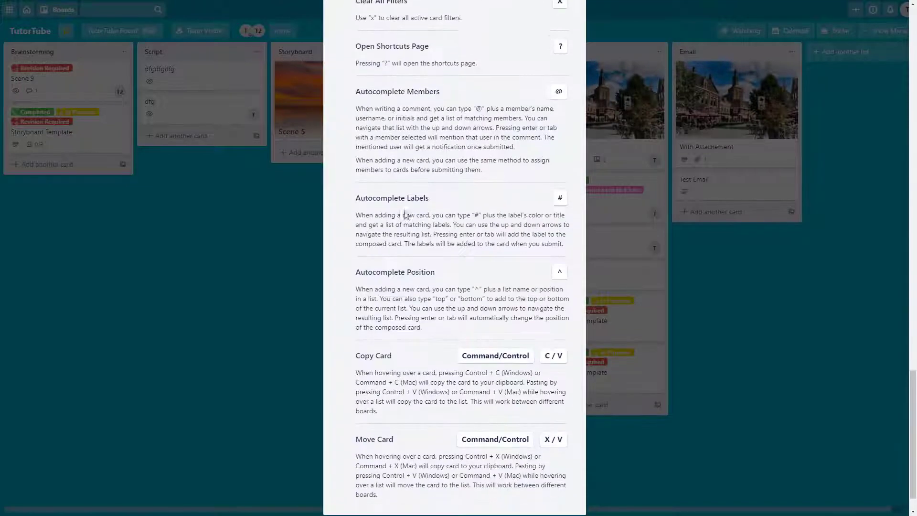
pyautogui.scroll(5, 408, 218)
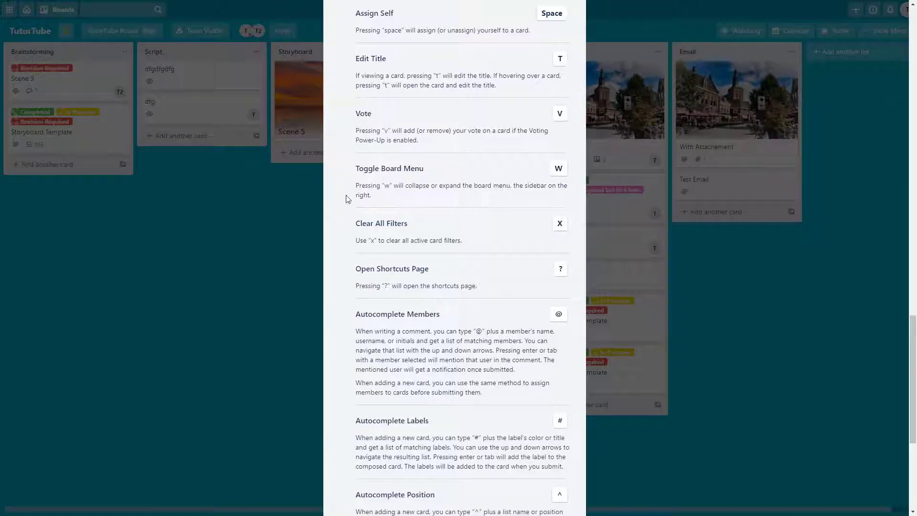
pyautogui.click(245, 118)
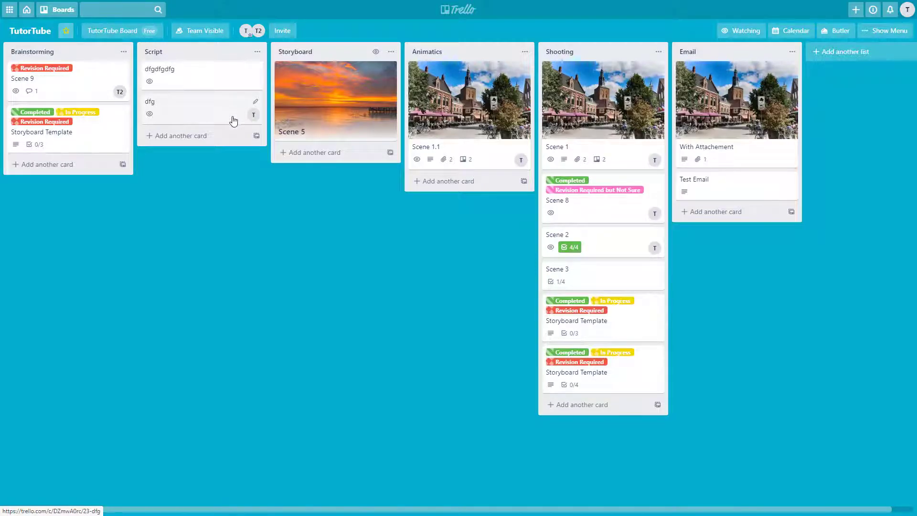
pyautogui.click(286, 90)
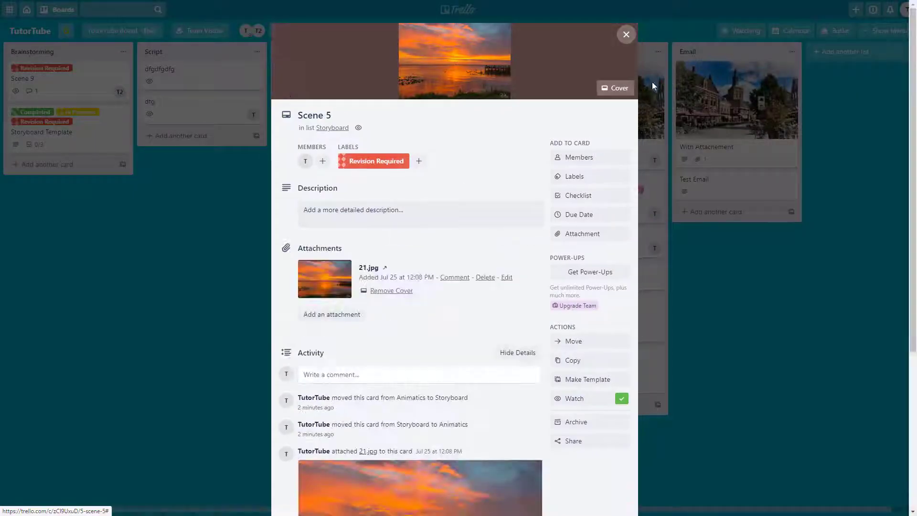
# Close the Scene 5 card and glance at the notifications panel.
pyautogui.click(626, 34)
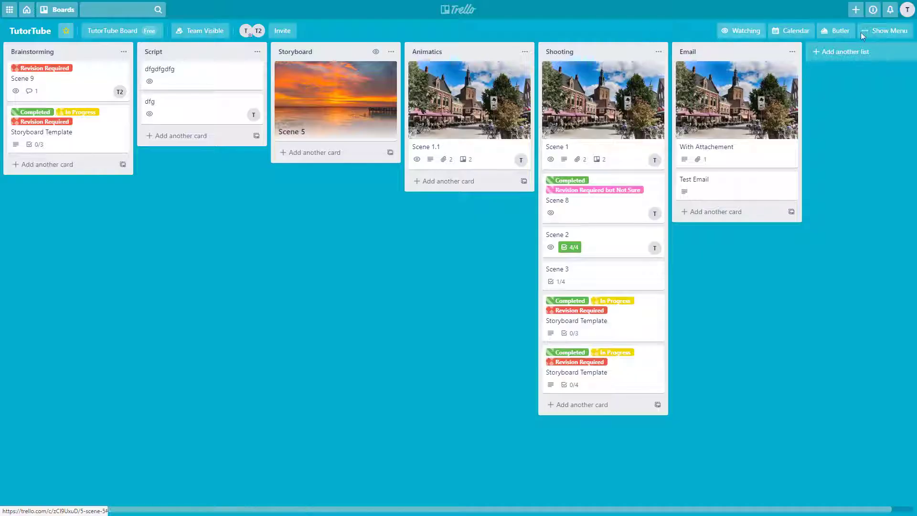
pyautogui.click(903, 10)
pyautogui.click(890, 9)
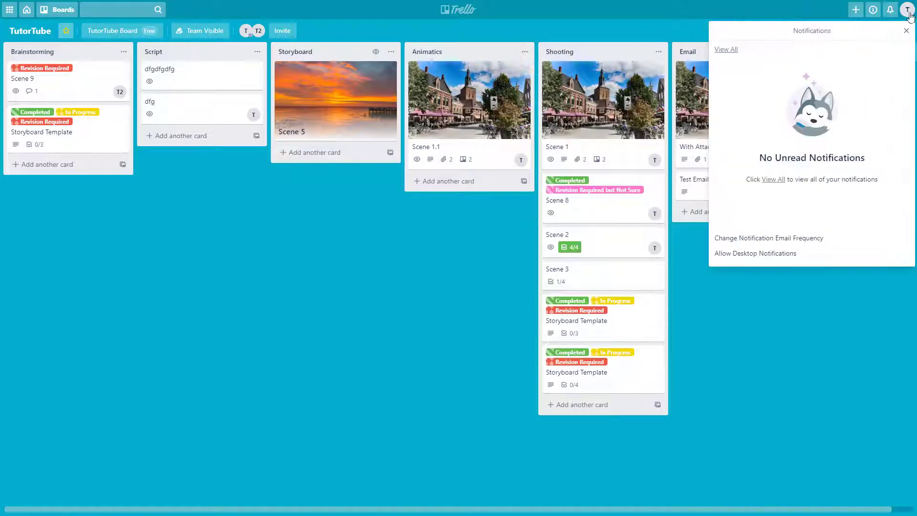
pyautogui.click(903, 18)
# Review the keyboard shortcuts reference, then bring up the board side menu with W.
pyautogui.click(789, 136)
pyautogui.scroll(-15, 372, 295)
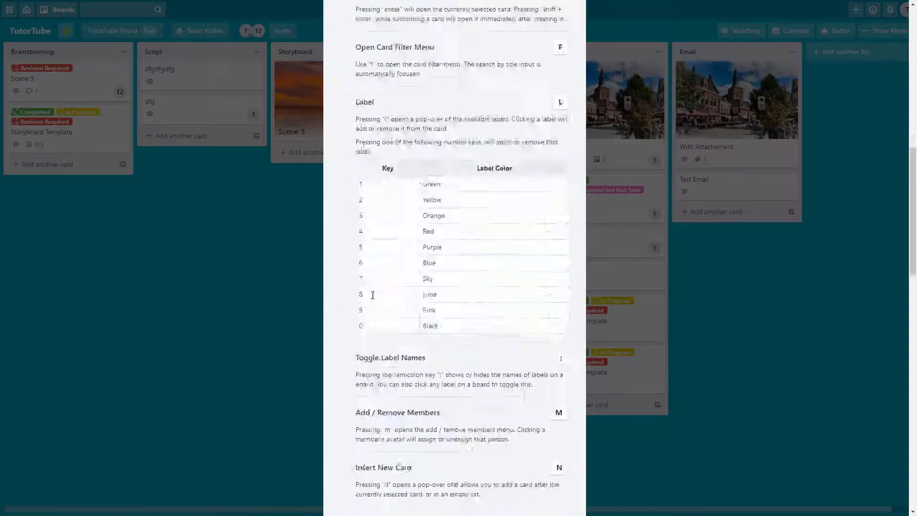
pyautogui.scroll(3, 453, 294)
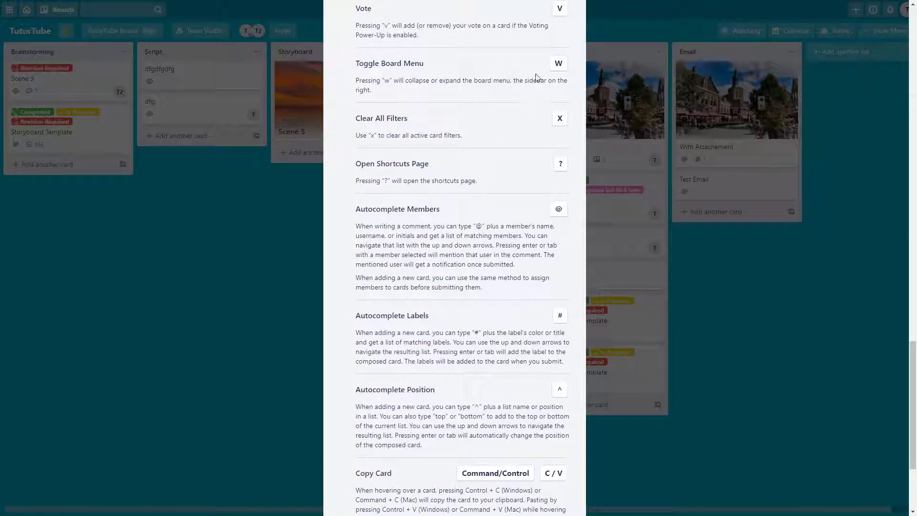
pyautogui.click(251, 239)
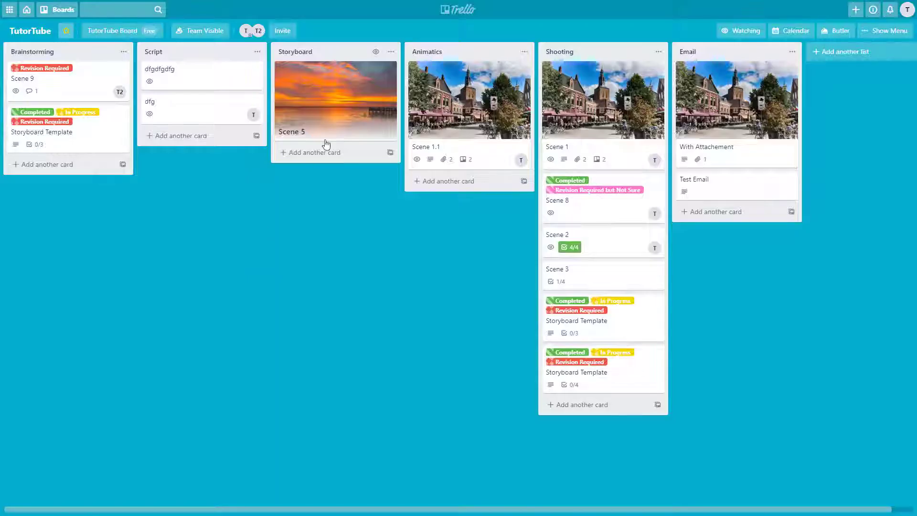
pyautogui.press('w')
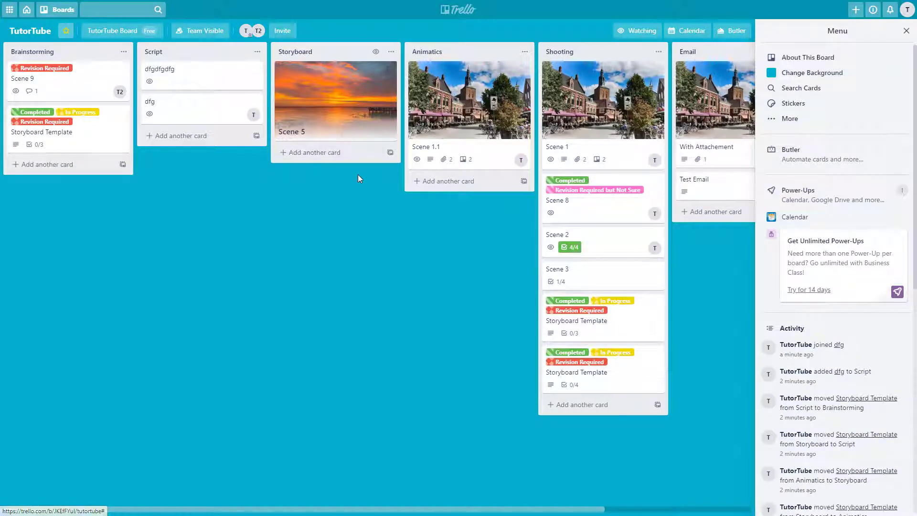
# Close the side menu and filter the board to Completed-labelled cards with F.
pyautogui.click(905, 30)
pyautogui.press('f')
pyautogui.click(843, 136)
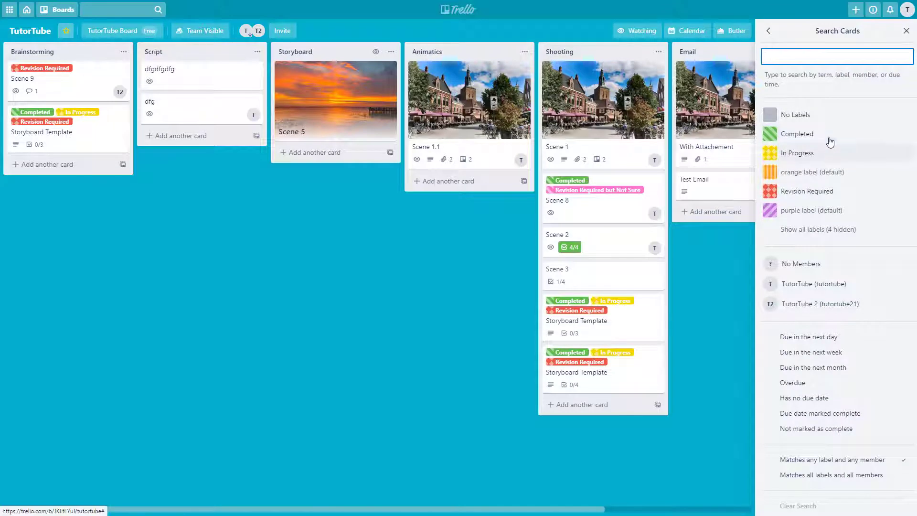
pyautogui.click(366, 259)
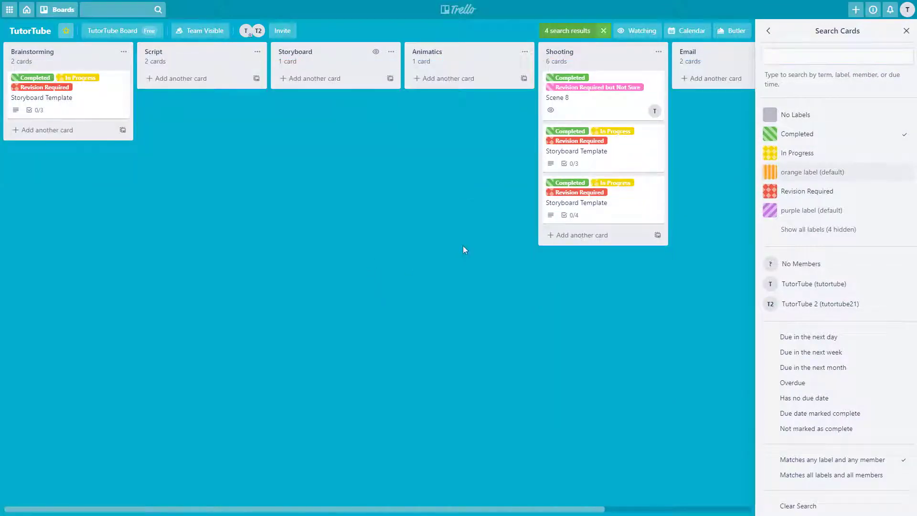
pyautogui.click(906, 30)
# Check the shortcuts reference, then clear all card filters with X.
pyautogui.click(906, 9)
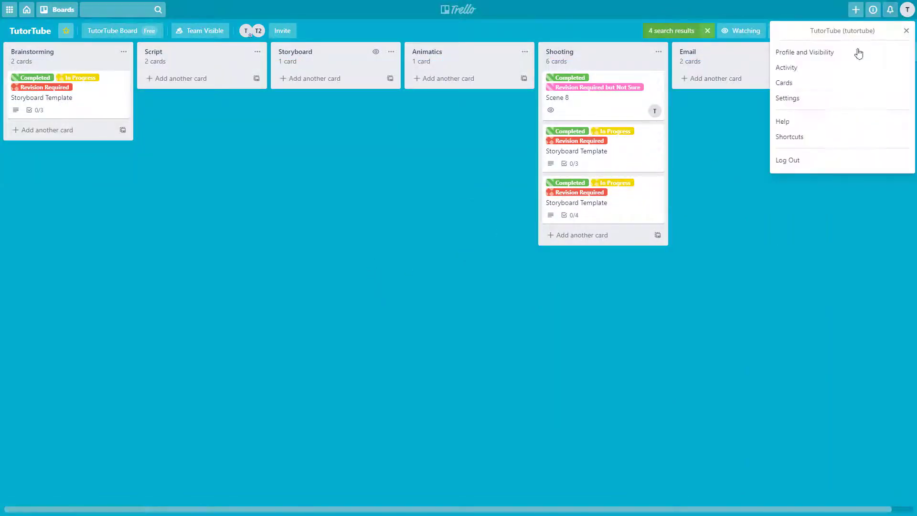
pyautogui.click(793, 136)
pyautogui.scroll(-15, 536, 242)
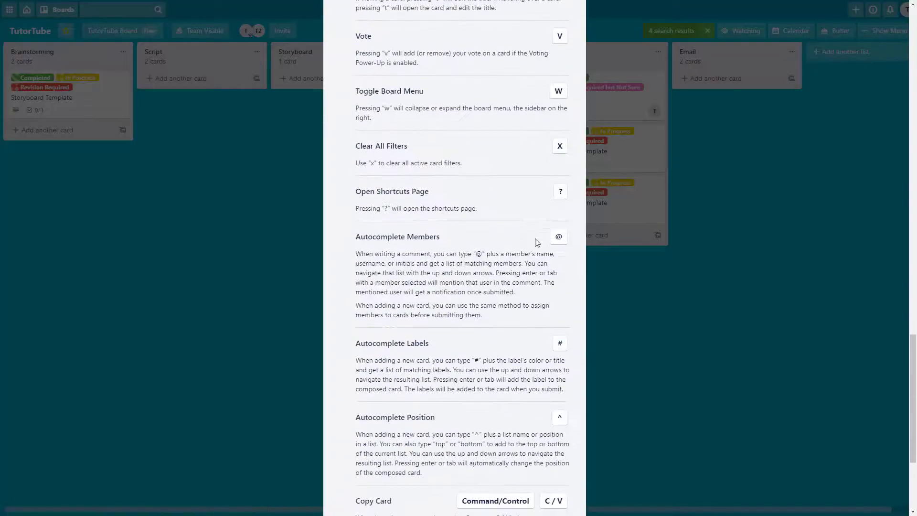
pyautogui.click(258, 177)
pyautogui.press('x')
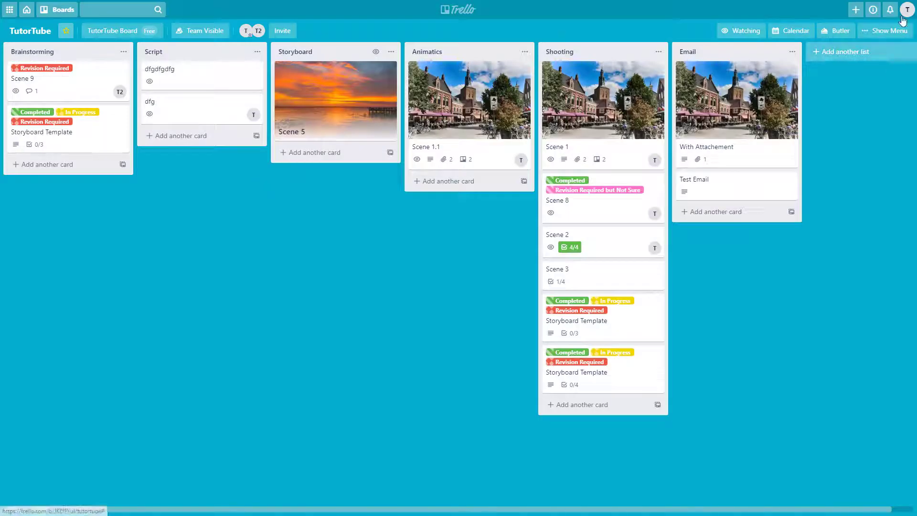